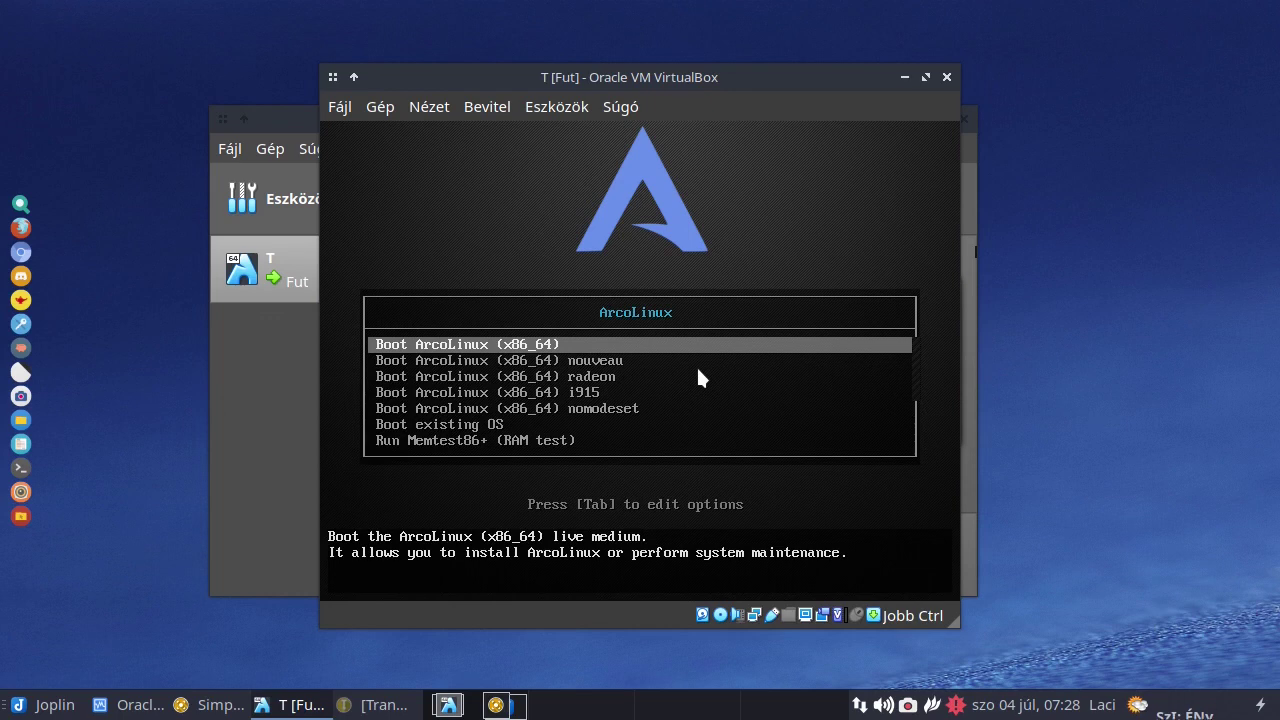
# - Boot the live system with the default ArcoLinux (x86_64) entry and maximize the virtual machine window
pyautogui.click(531, 346)
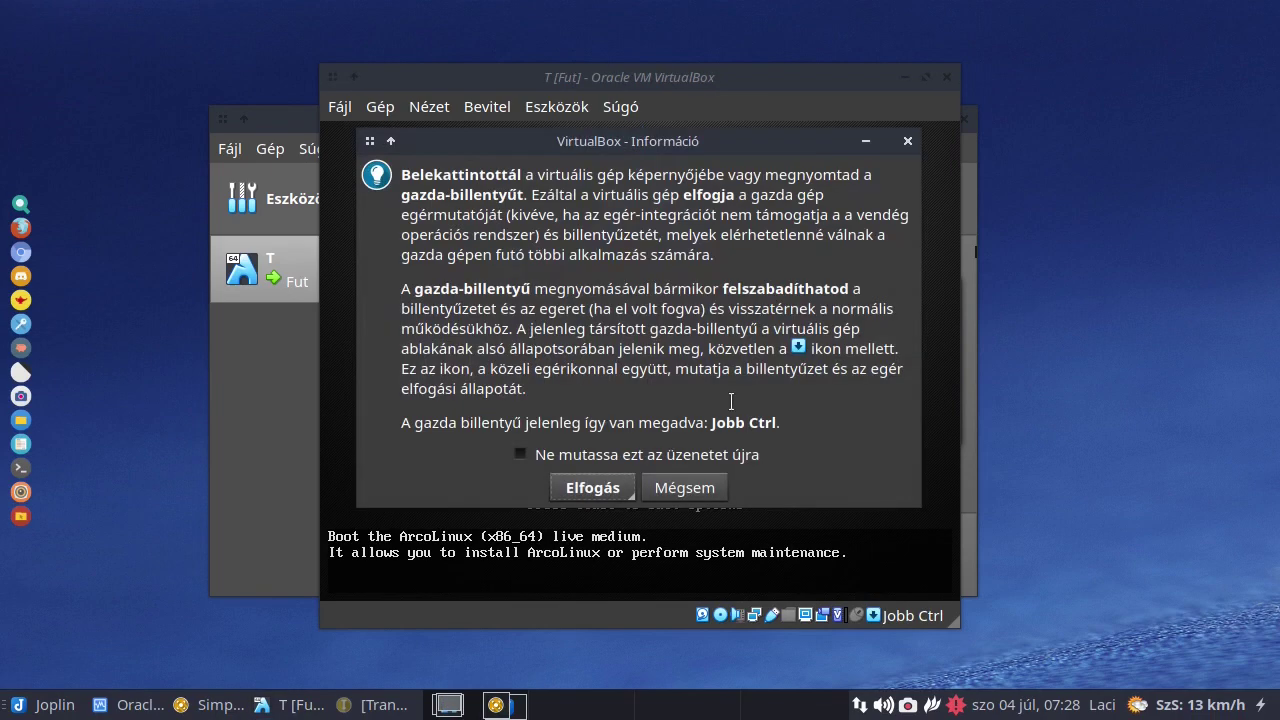
pyautogui.click(571, 488)
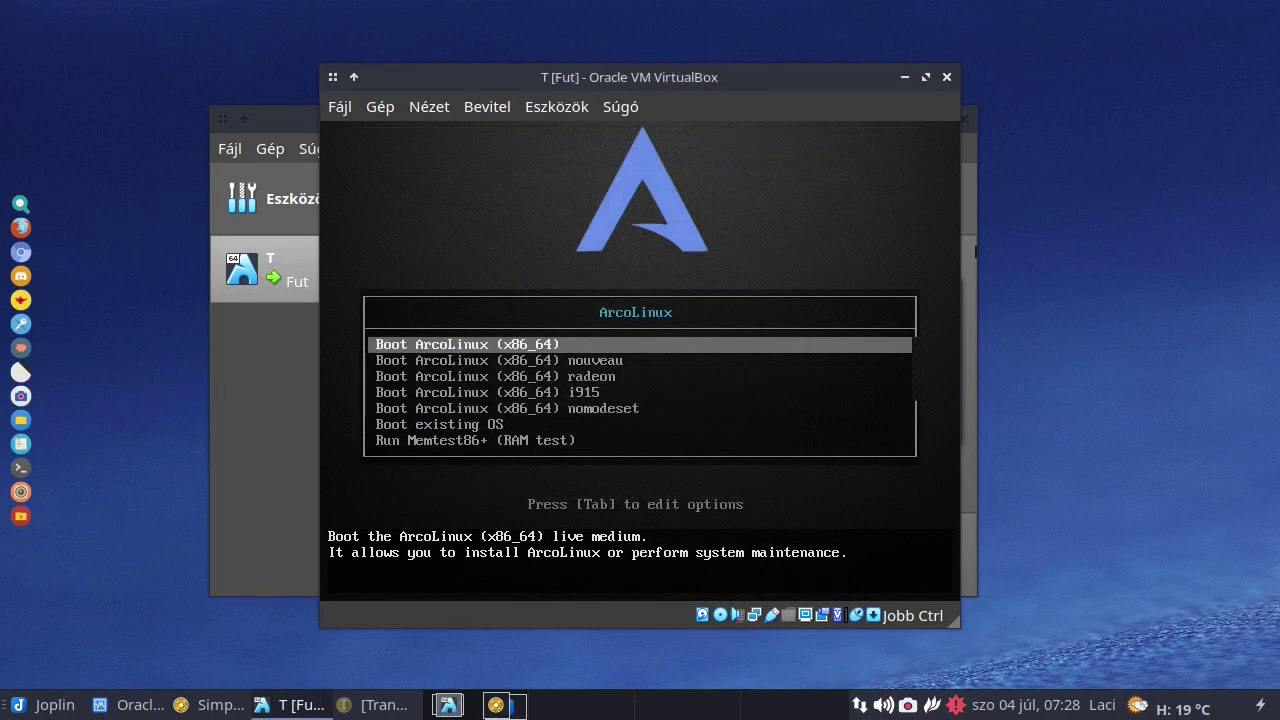
pyautogui.press('Return')
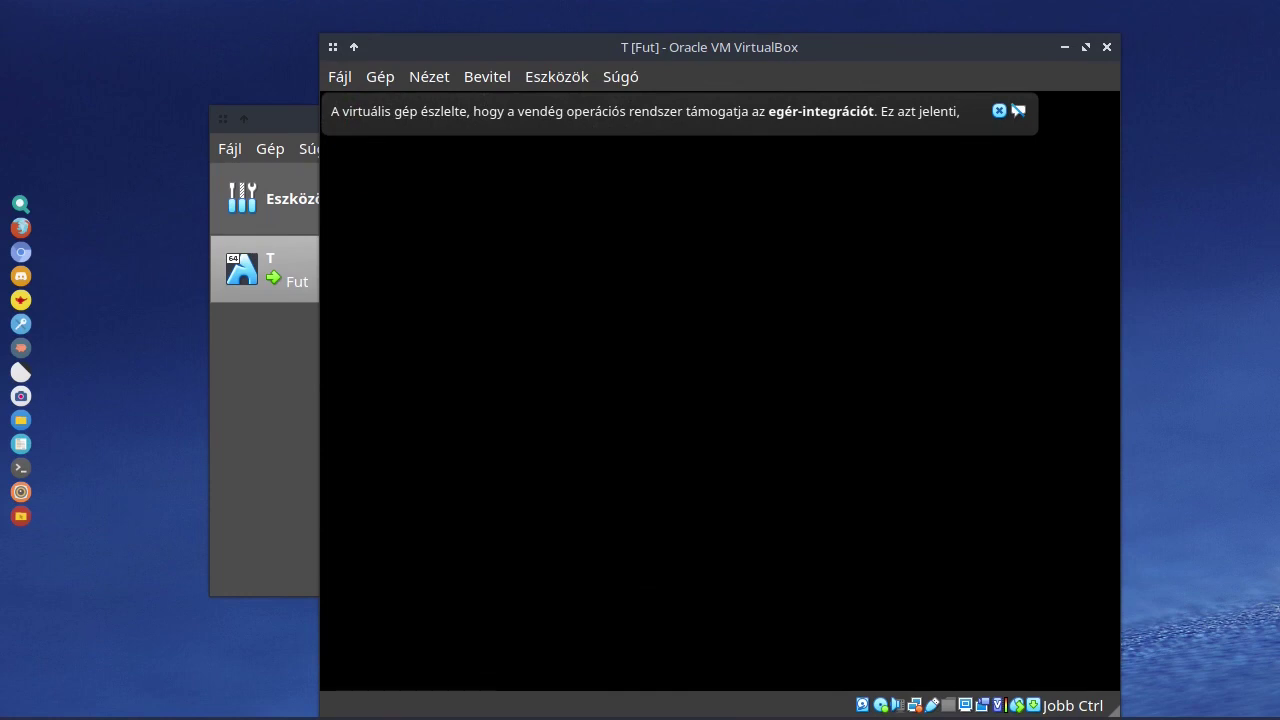
pyautogui.click(998, 110)
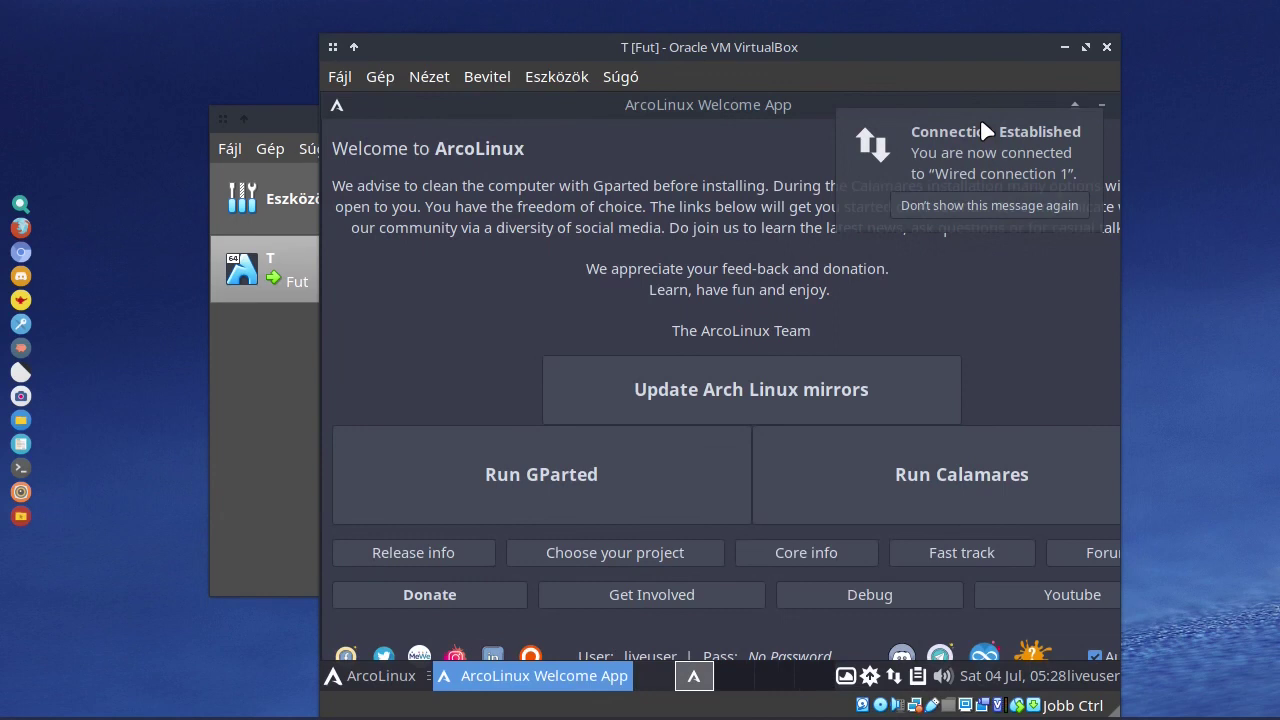
pyautogui.click(1086, 48)
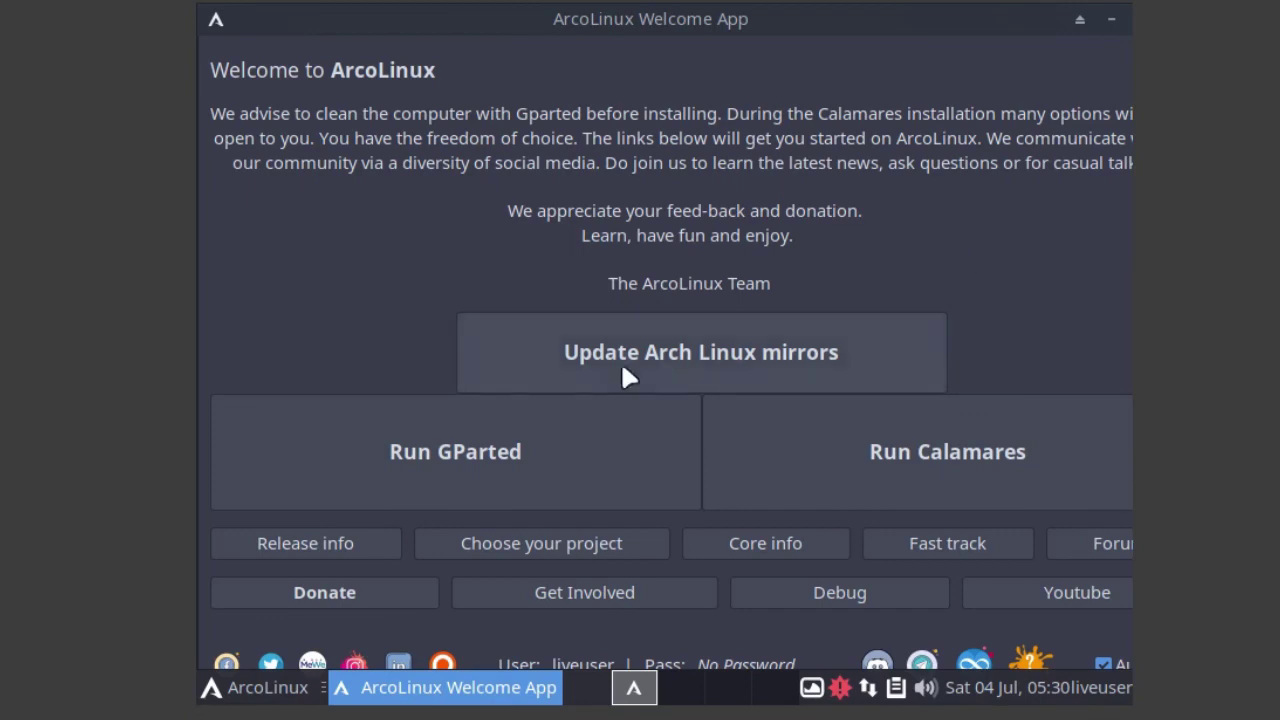
# - Launch the Calamares installer, set its language to magyar and continue to the kernel selection
pyautogui.click(488, 445)
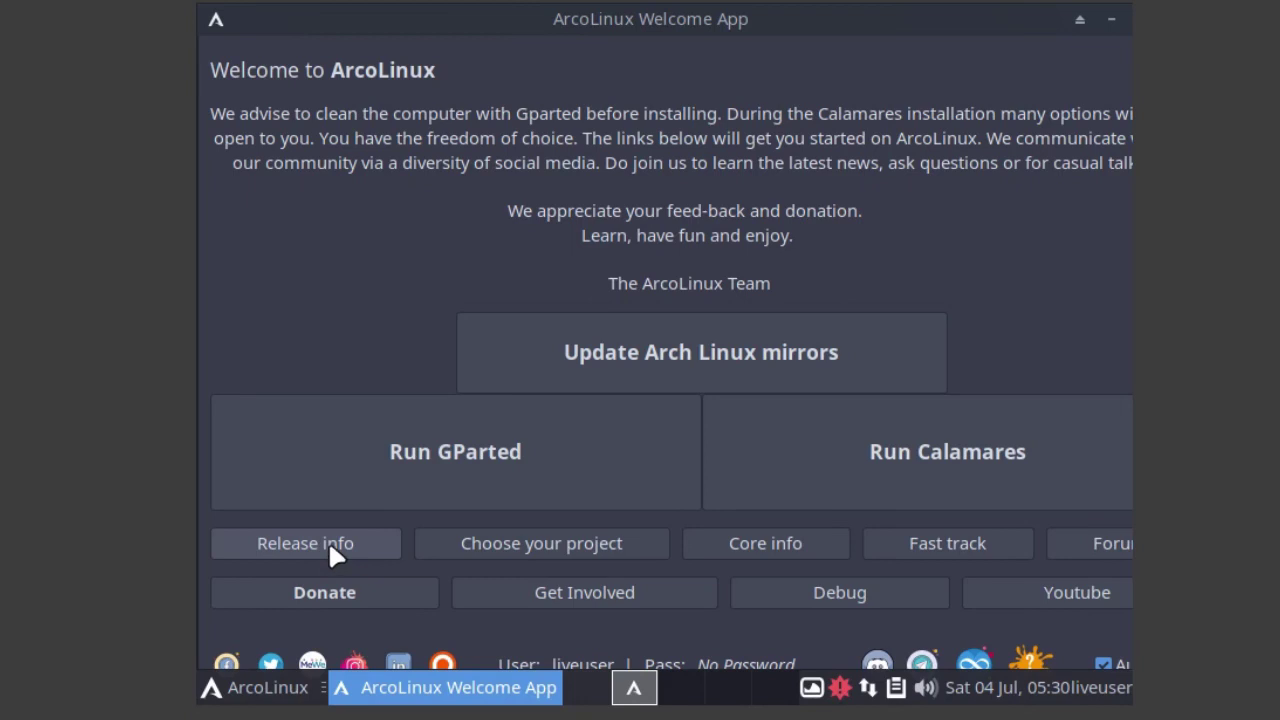
pyautogui.click(920, 487)
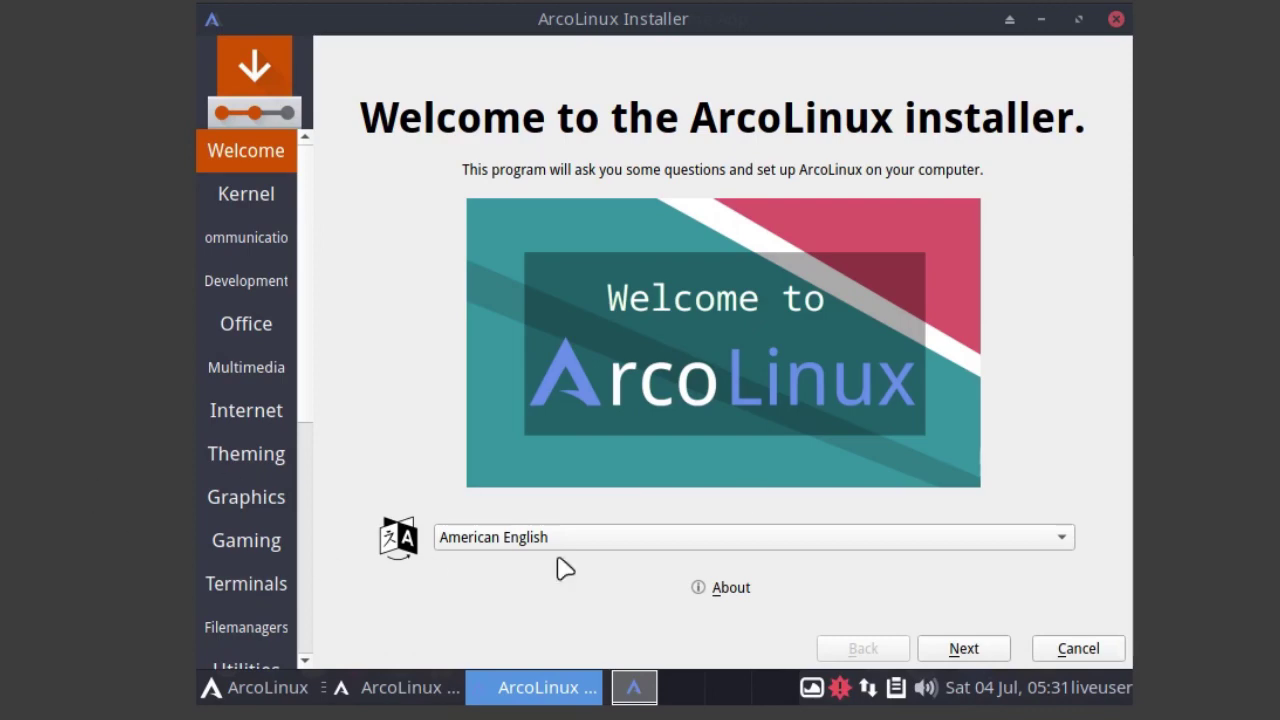
pyautogui.click(772, 553)
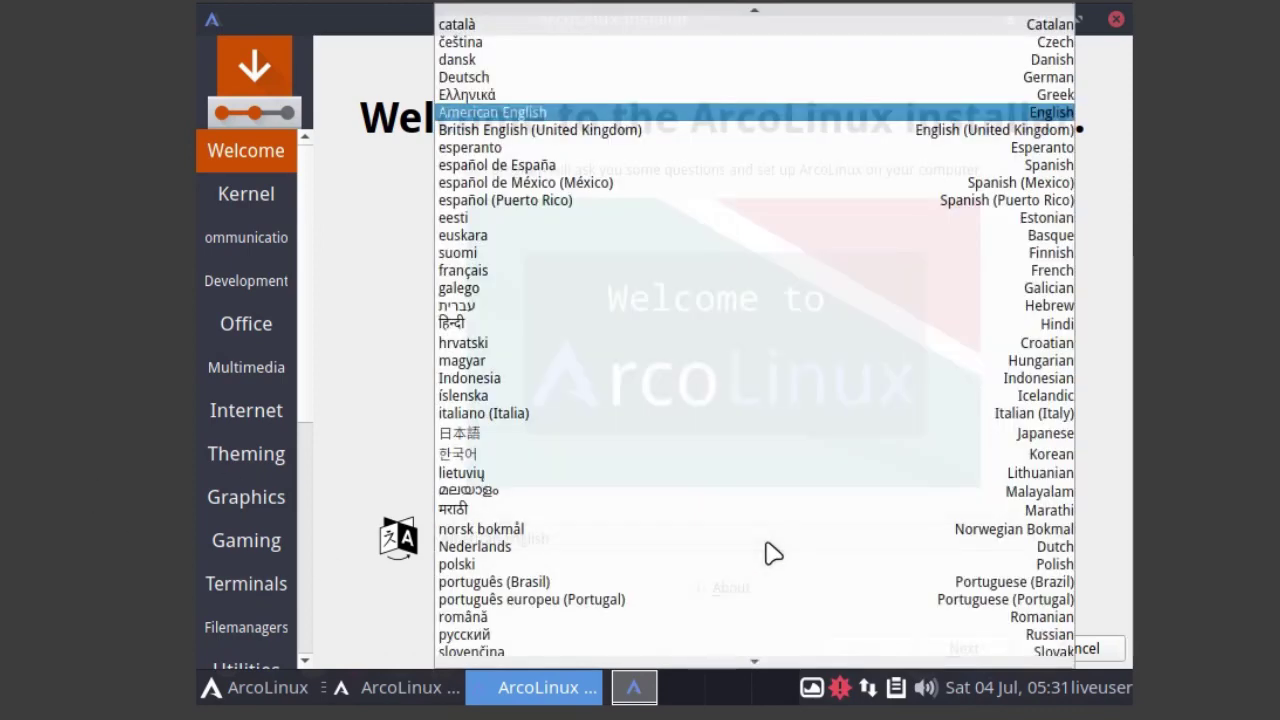
pyautogui.click(486, 361)
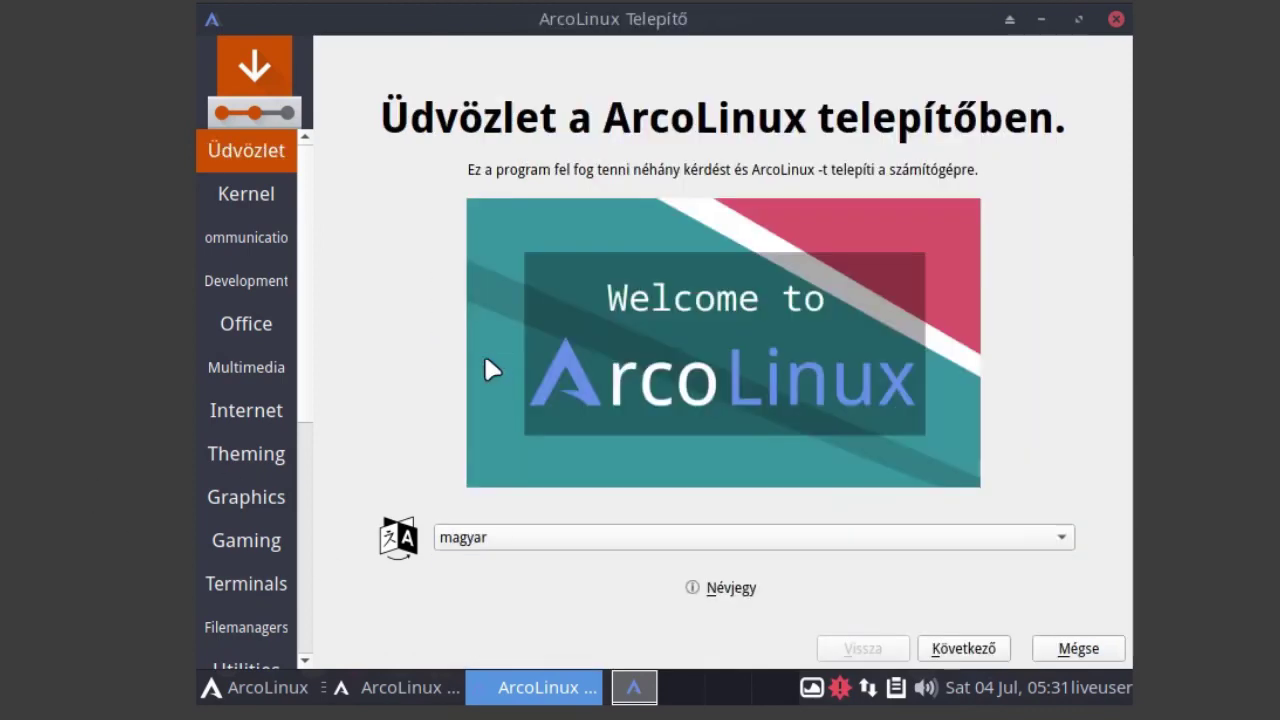
pyautogui.click(992, 651)
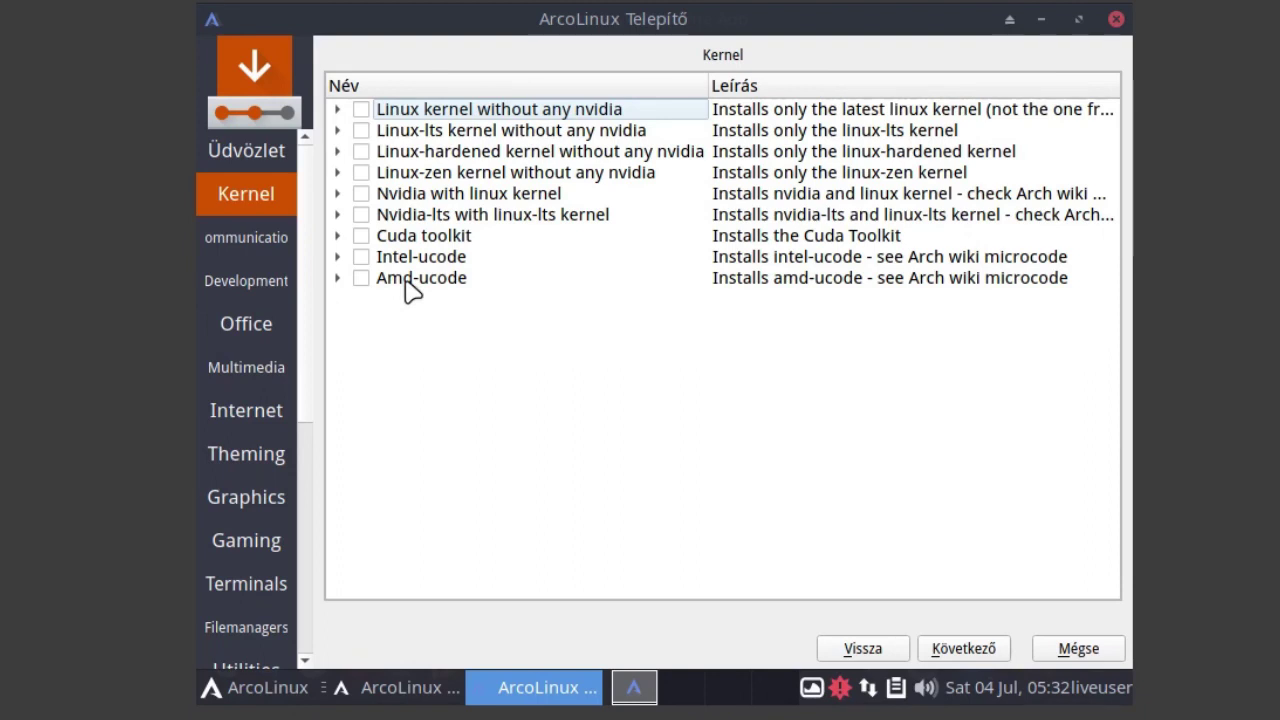
pyautogui.click(353, 108)
pyautogui.click(359, 109)
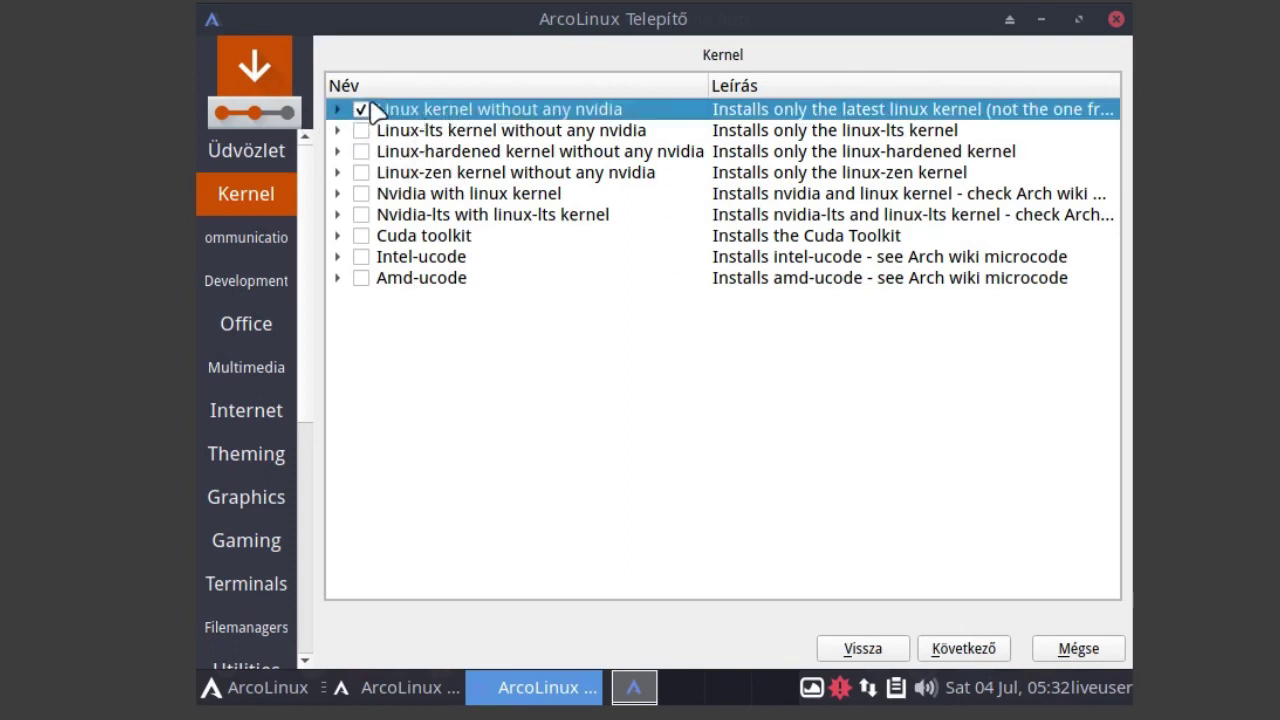
pyautogui.click(361, 110)
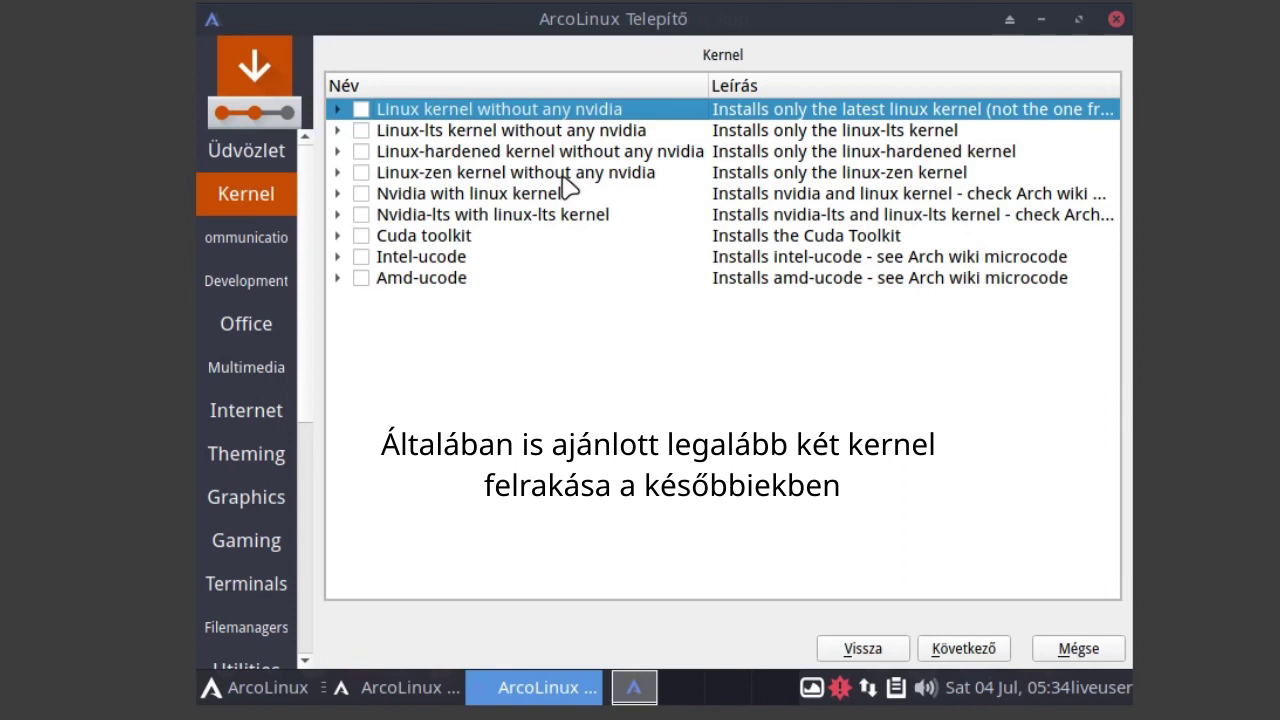
# - Select the Linux-lts kernel without any nvidia and Amd-ucode for installation, and check the packages these kernel entries contain
pyautogui.click(360, 131)
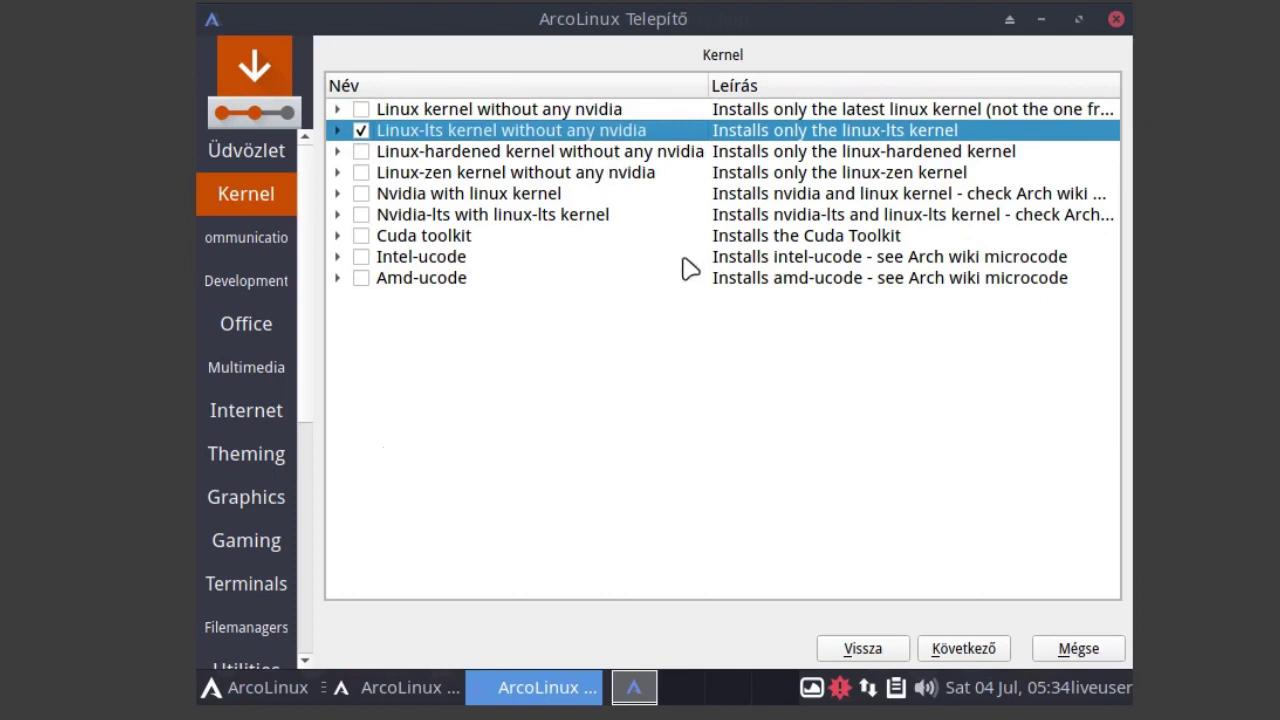
pyautogui.click(361, 278)
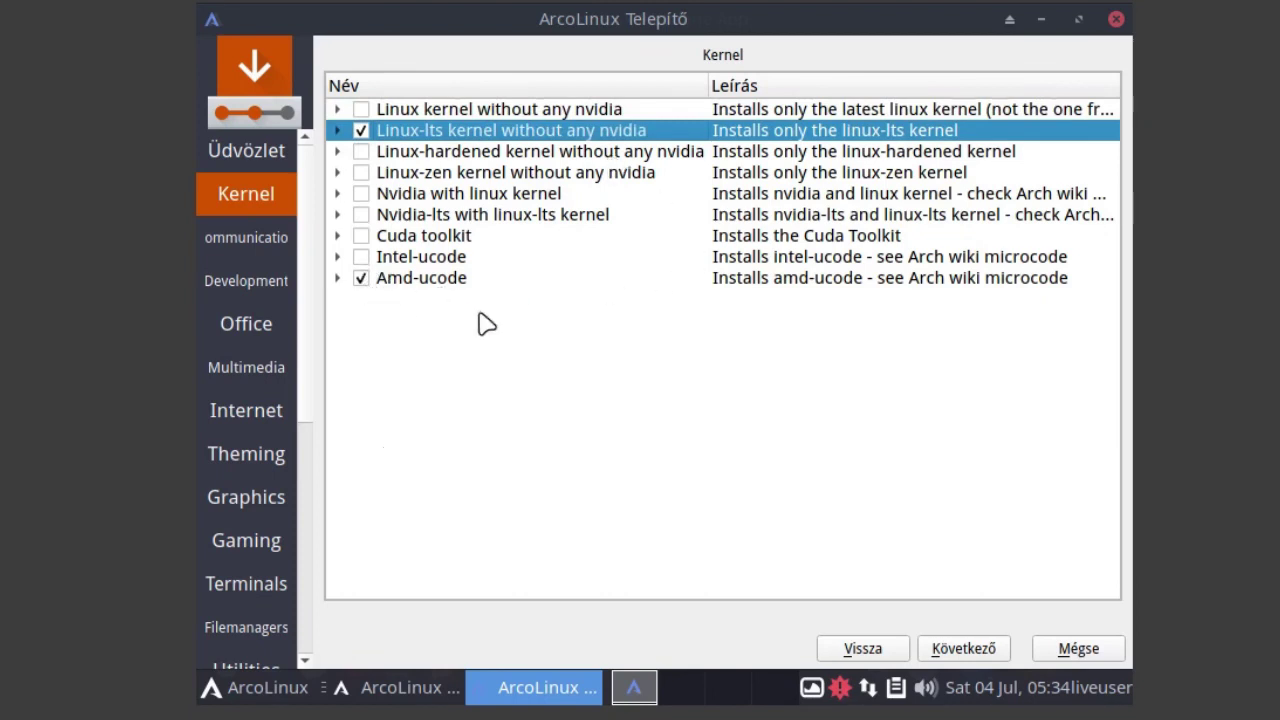
pyautogui.click(338, 278)
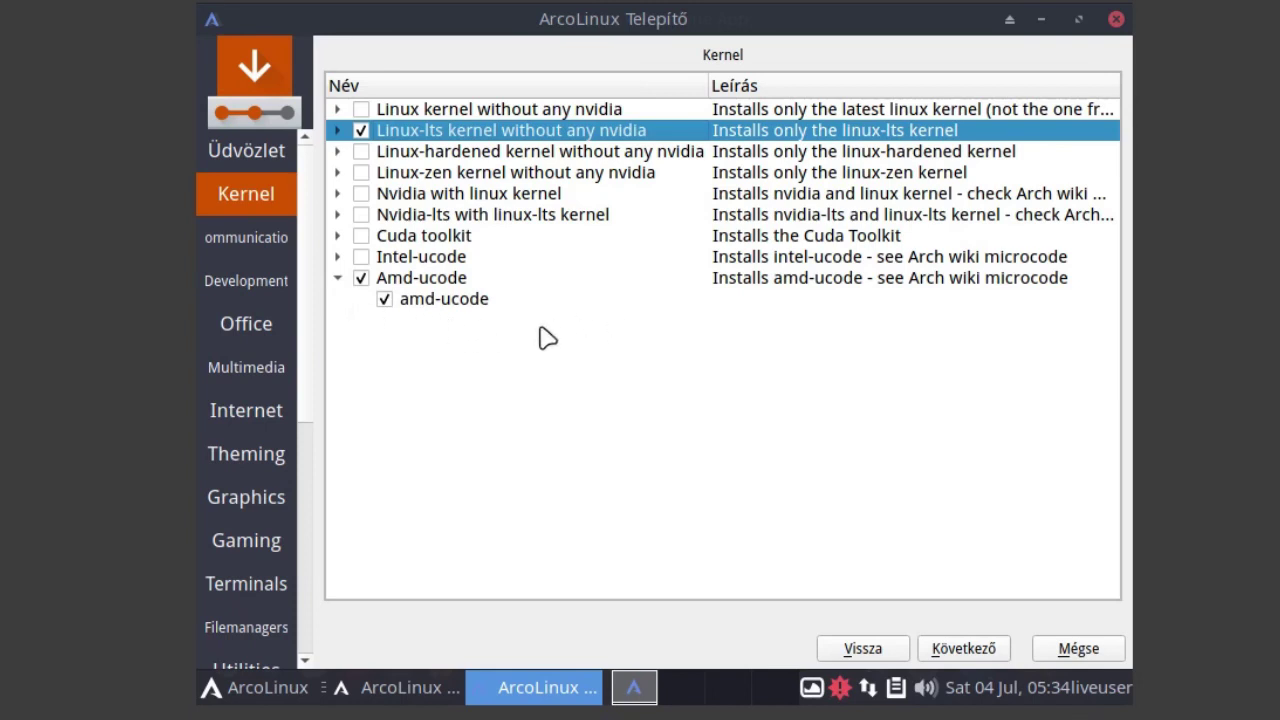
pyautogui.click(338, 130)
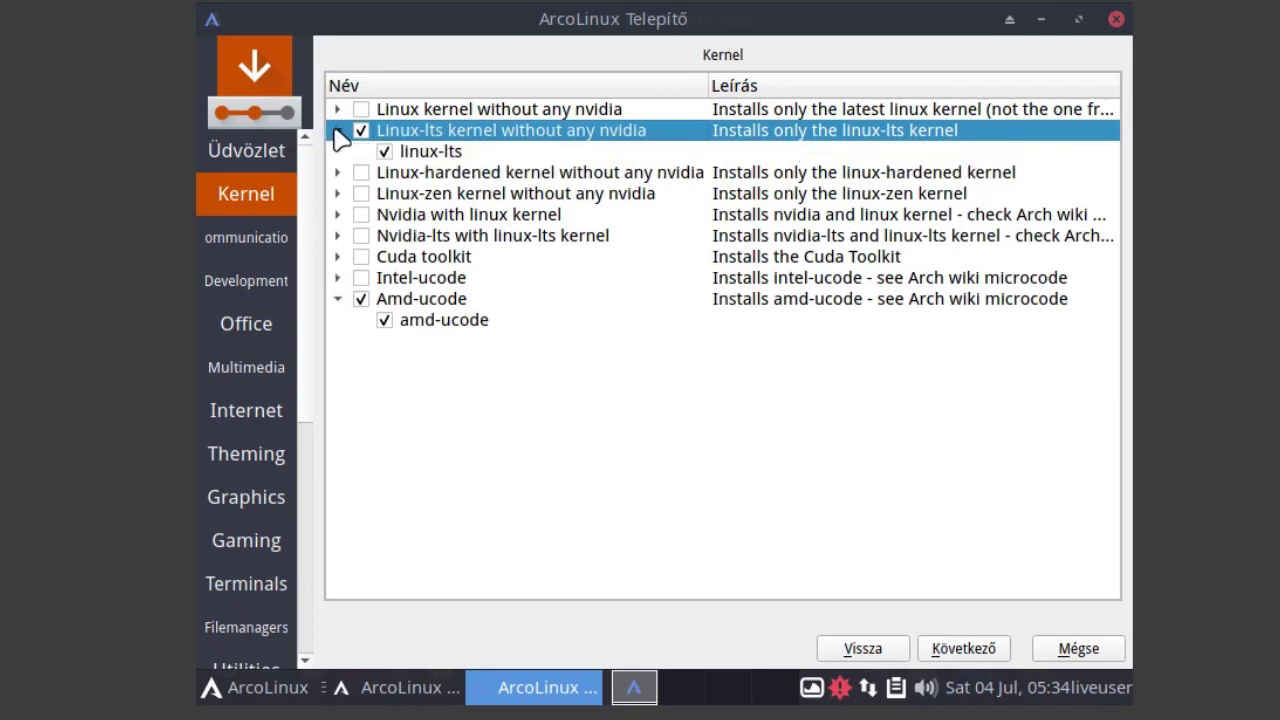
pyautogui.click(338, 173)
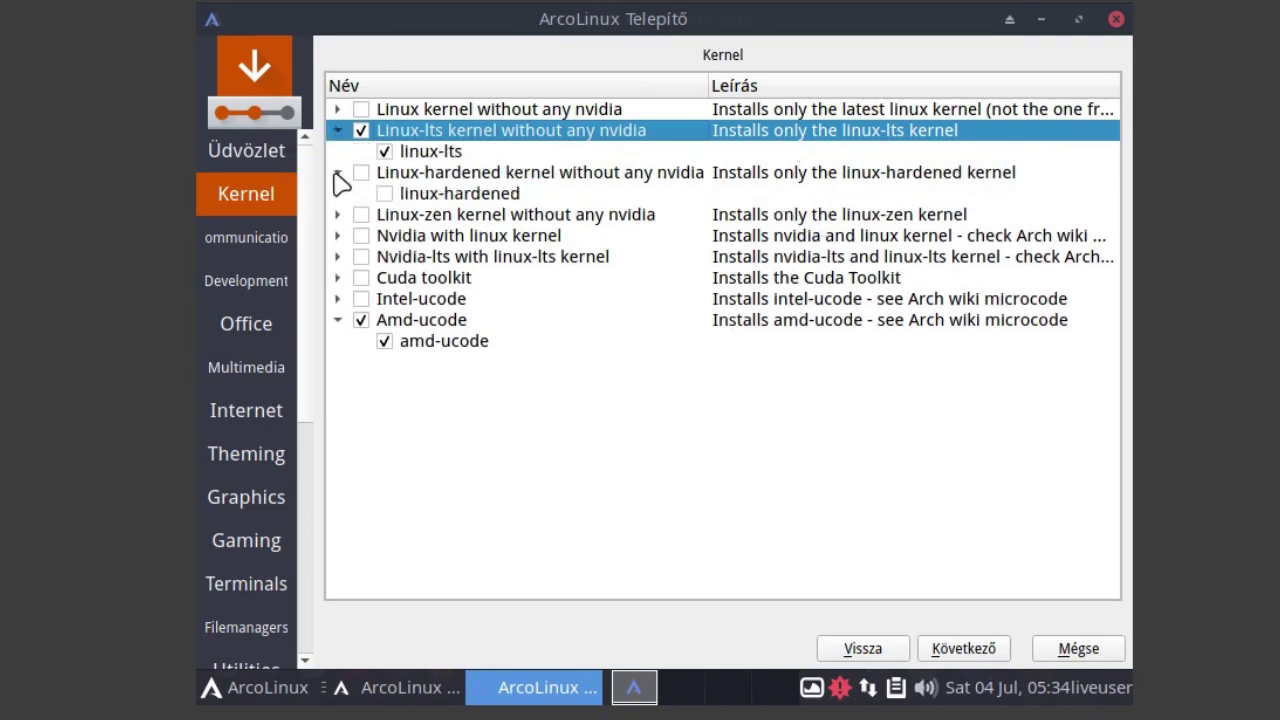
pyautogui.click(337, 173)
pyautogui.click(337, 109)
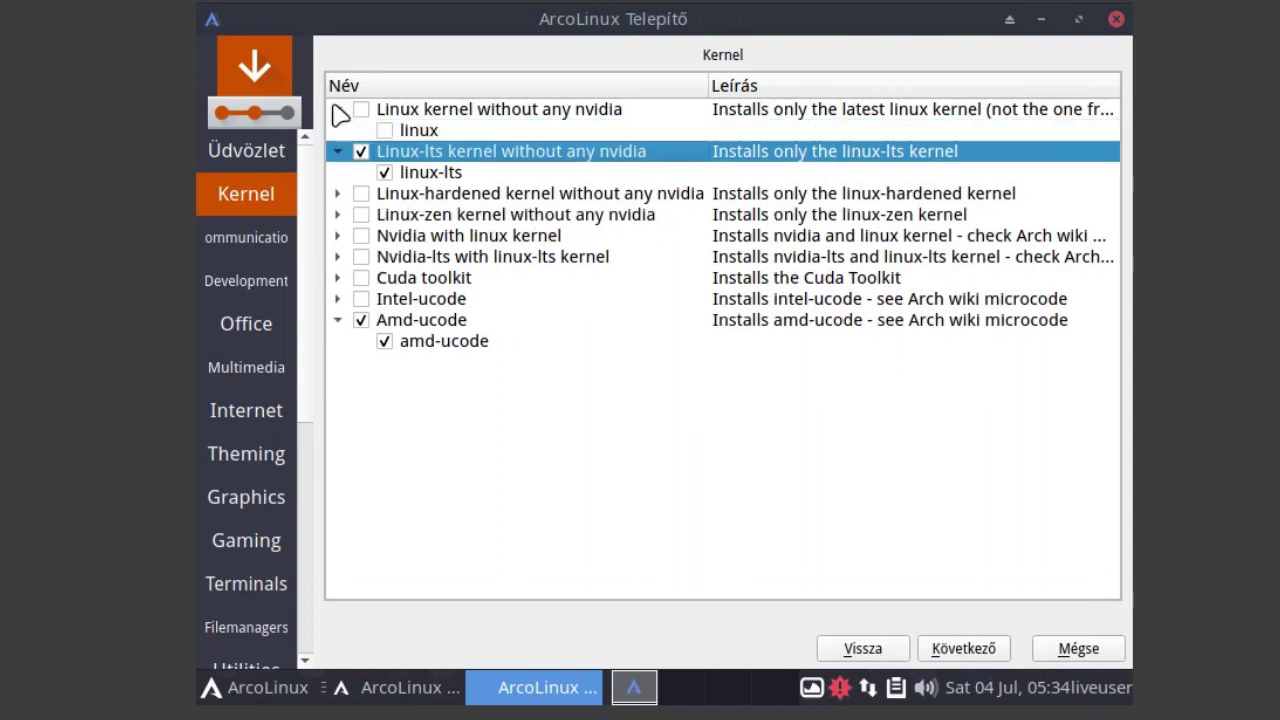
pyautogui.click(337, 109)
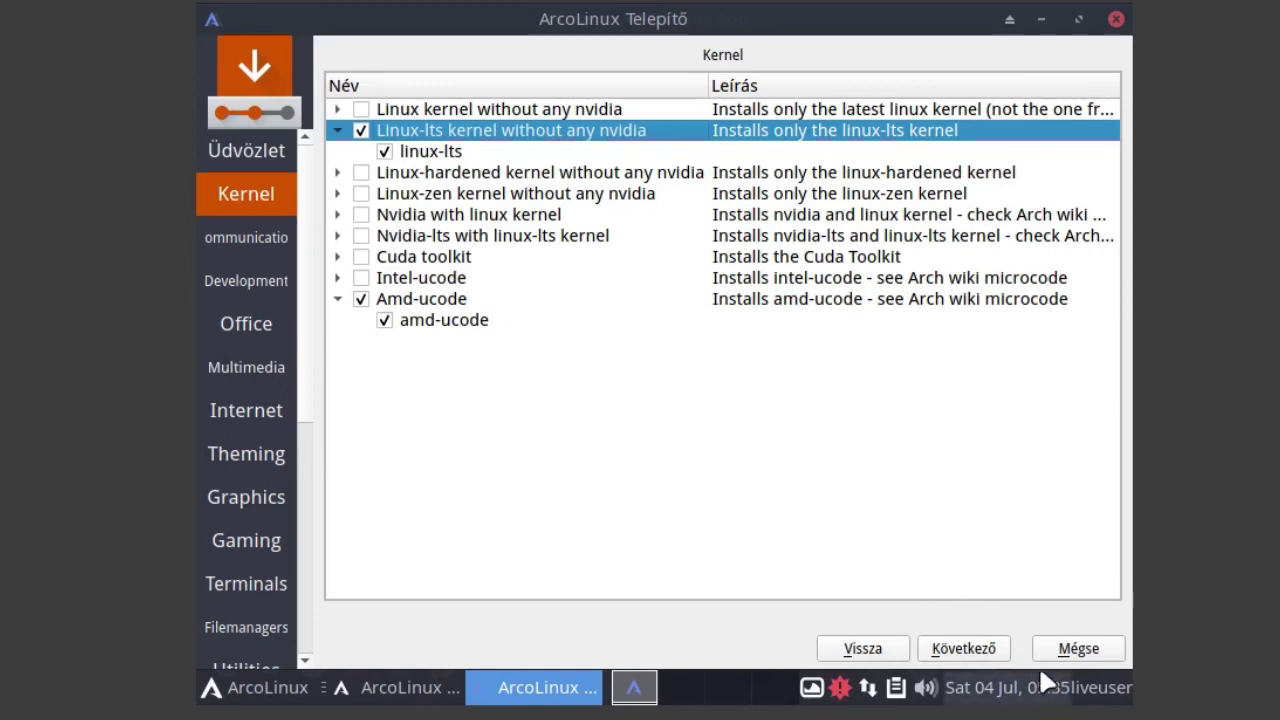
# - Advance through the Communication and Development software pages to Office without selecting any packages
pyautogui.click(975, 650)
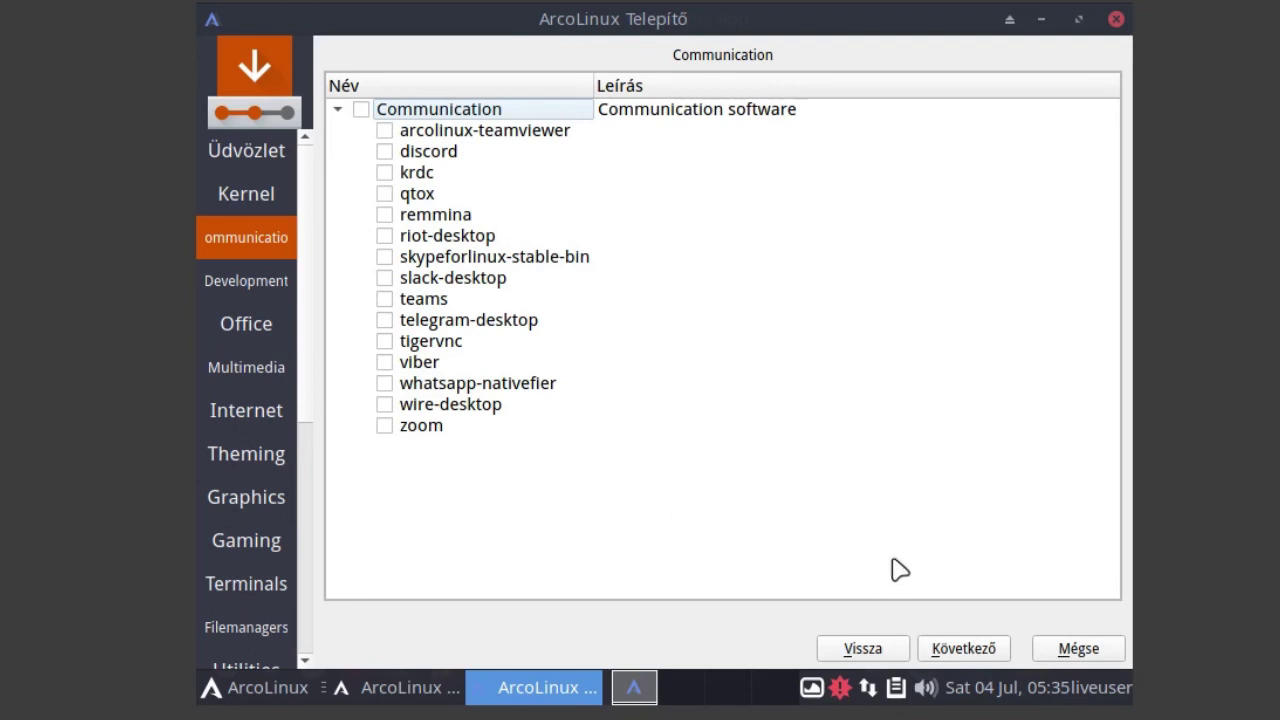
pyautogui.click(963, 650)
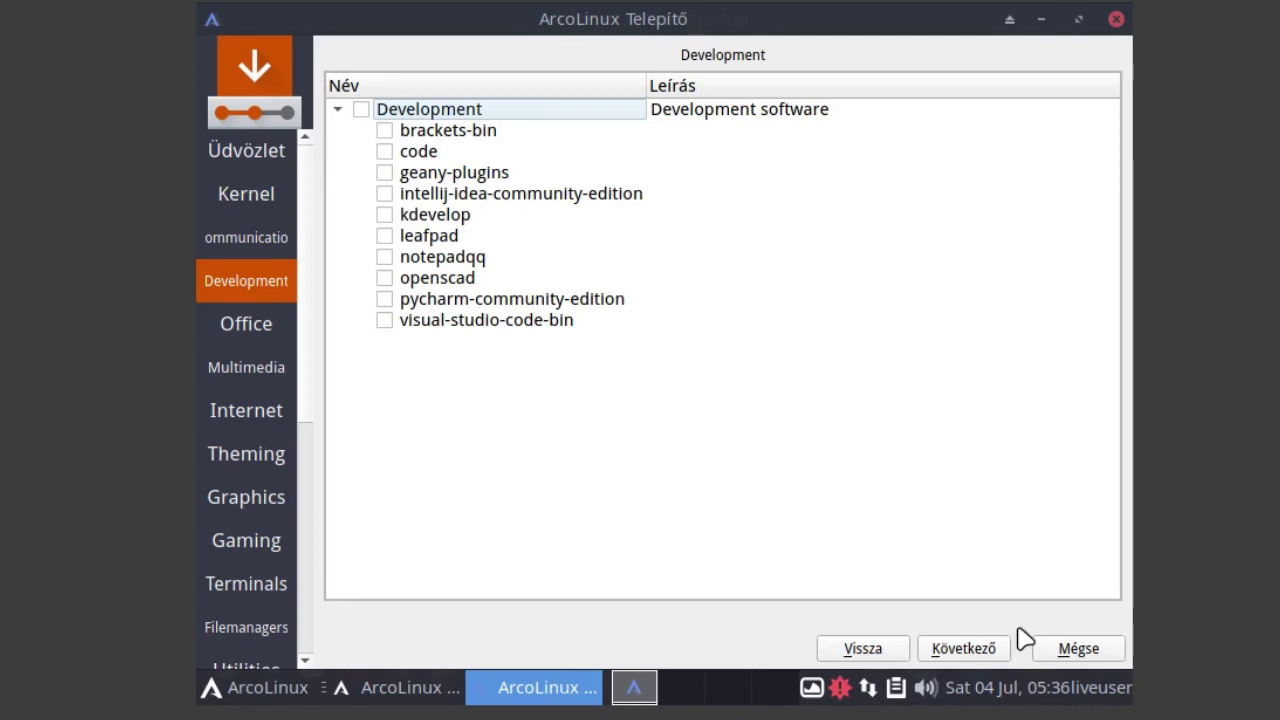
pyautogui.click(989, 649)
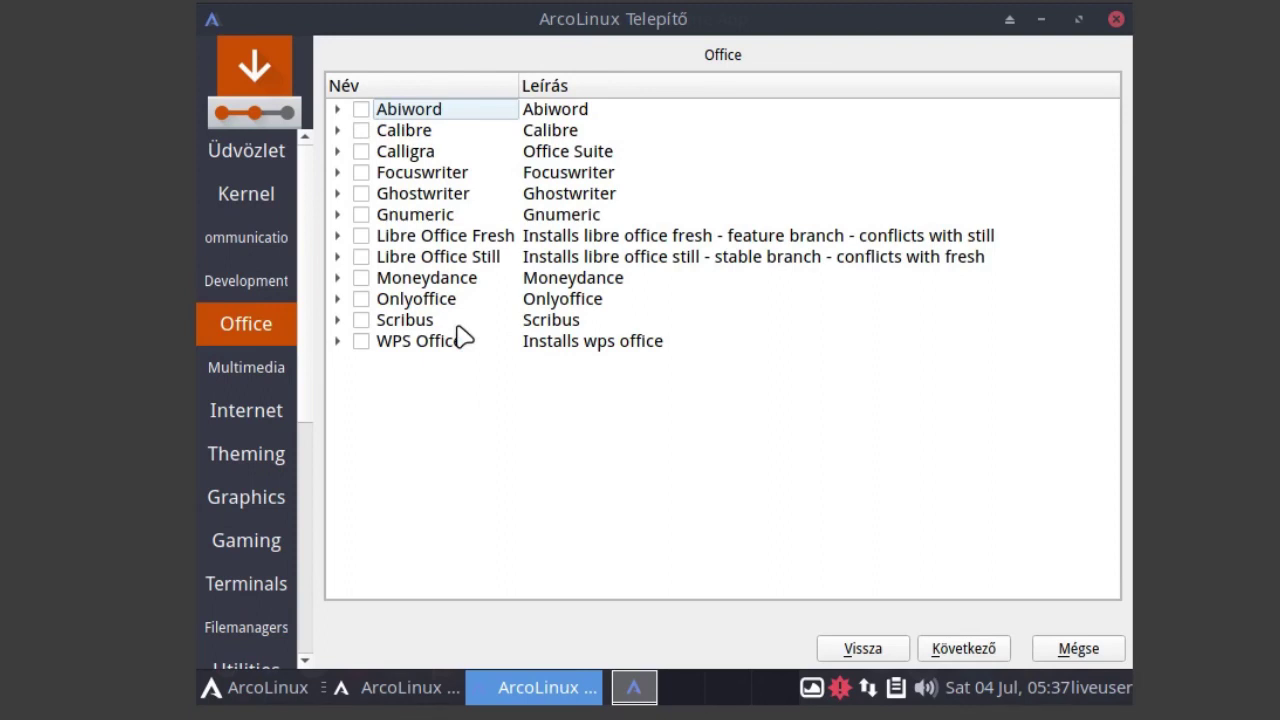
# - Expand the Libre Office Fresh and Libre Office Still groups and widen the name column to read their full package names
pyautogui.click(337, 236)
pyautogui.click(337, 320)
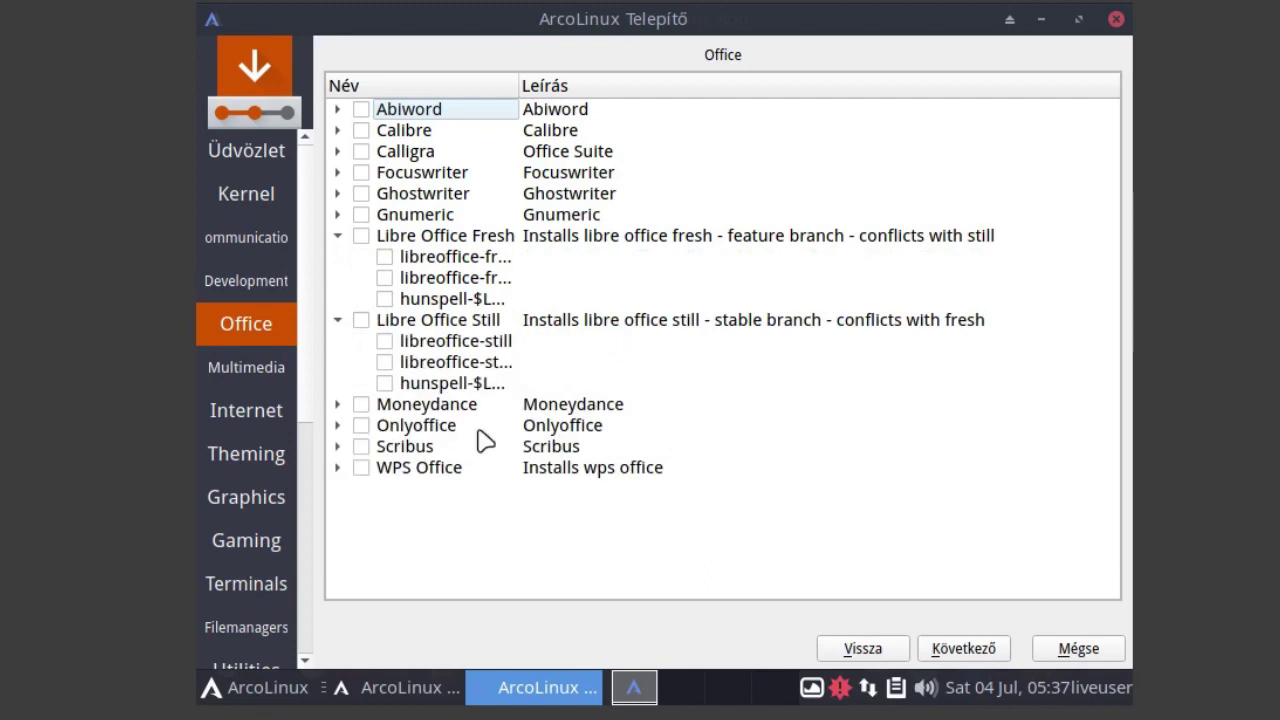
pyautogui.click(338, 215)
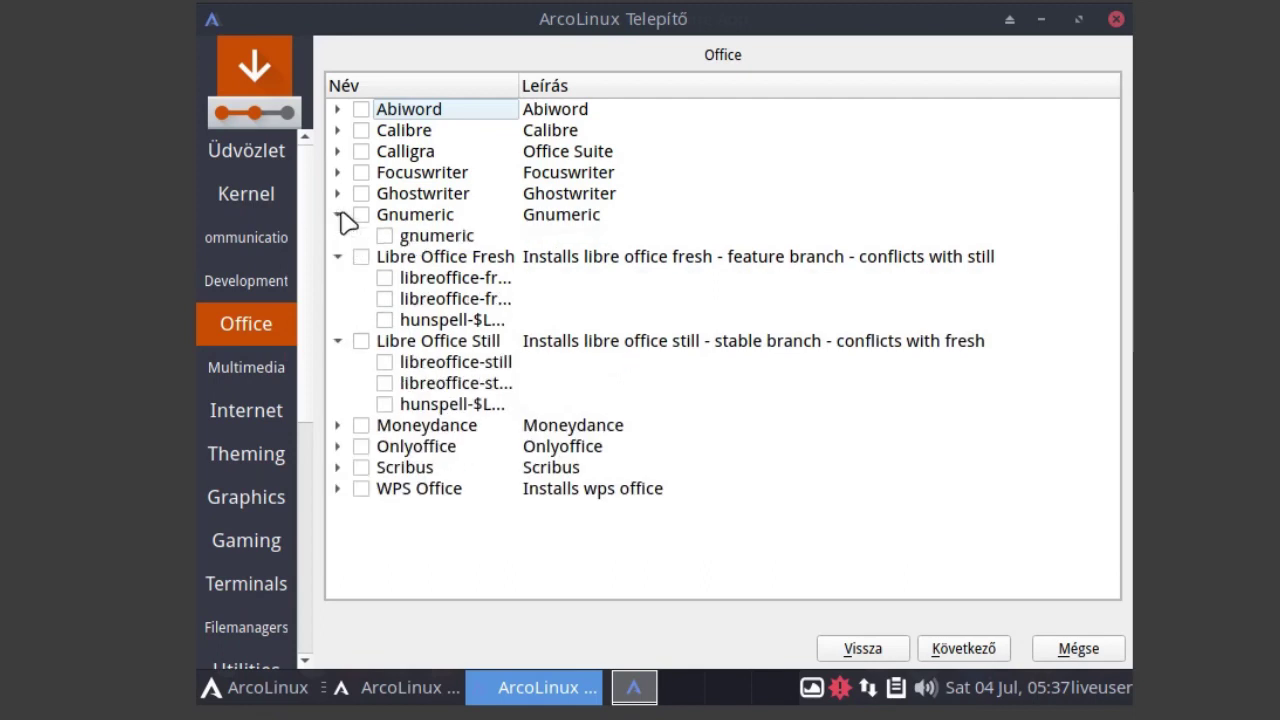
pyautogui.click(338, 215)
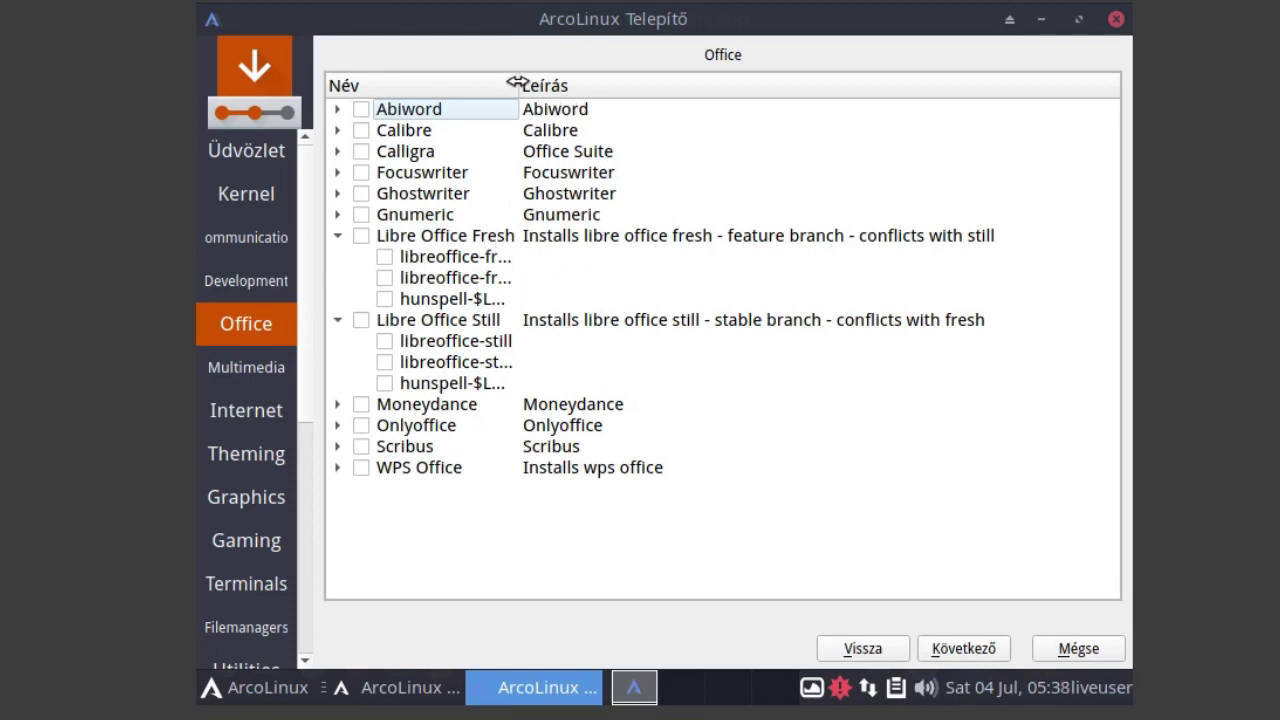
pyautogui.moveTo(517, 82); pyautogui.dragTo(729, 87)
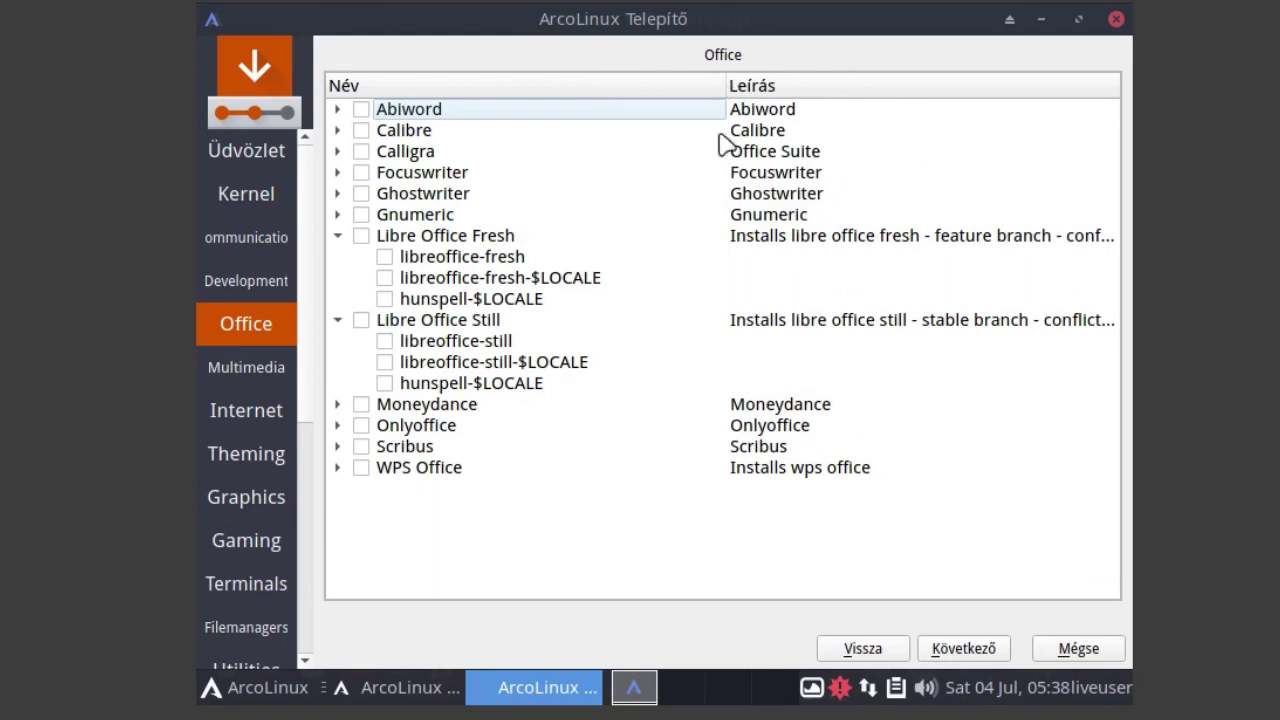
pyautogui.click(385, 362)
pyautogui.click(355, 325)
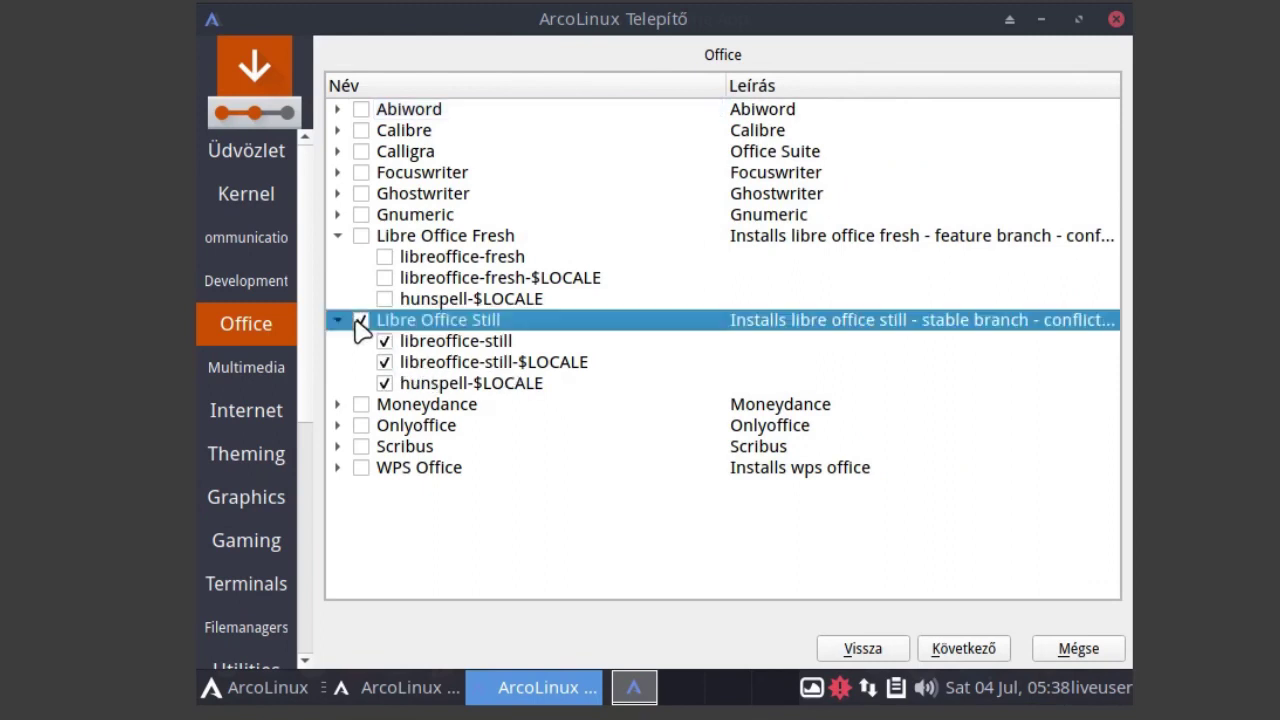
pyautogui.click(358, 322)
pyautogui.click(358, 322)
pyautogui.click(361, 320)
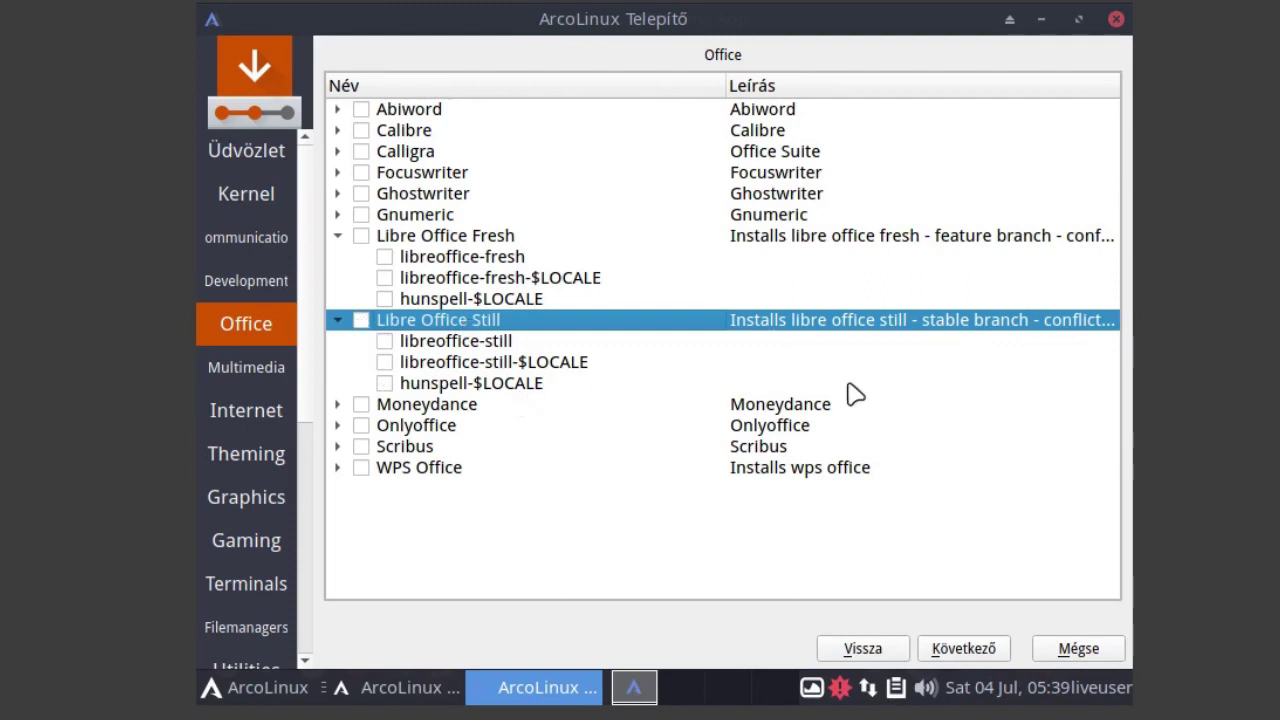
# - Continue to the Multimedia software page and look through its entire package list
pyautogui.click(963, 650)
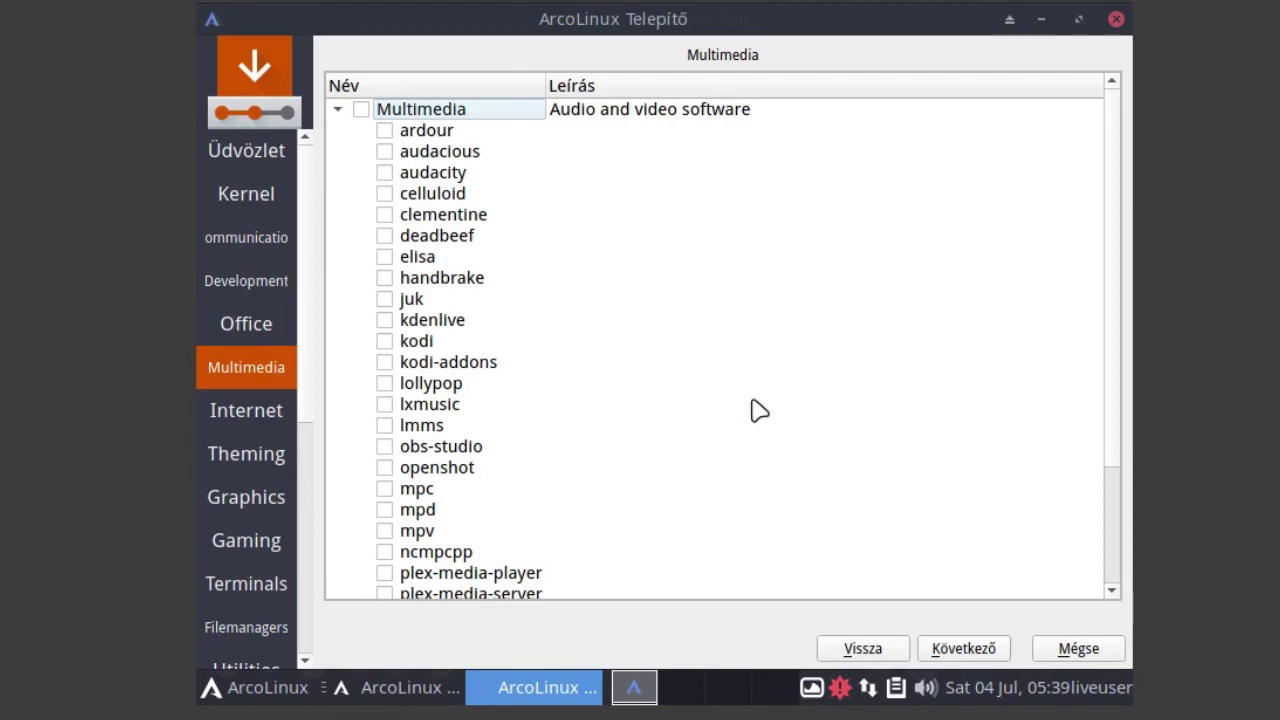
pyautogui.scroll(-2, 676, 259)
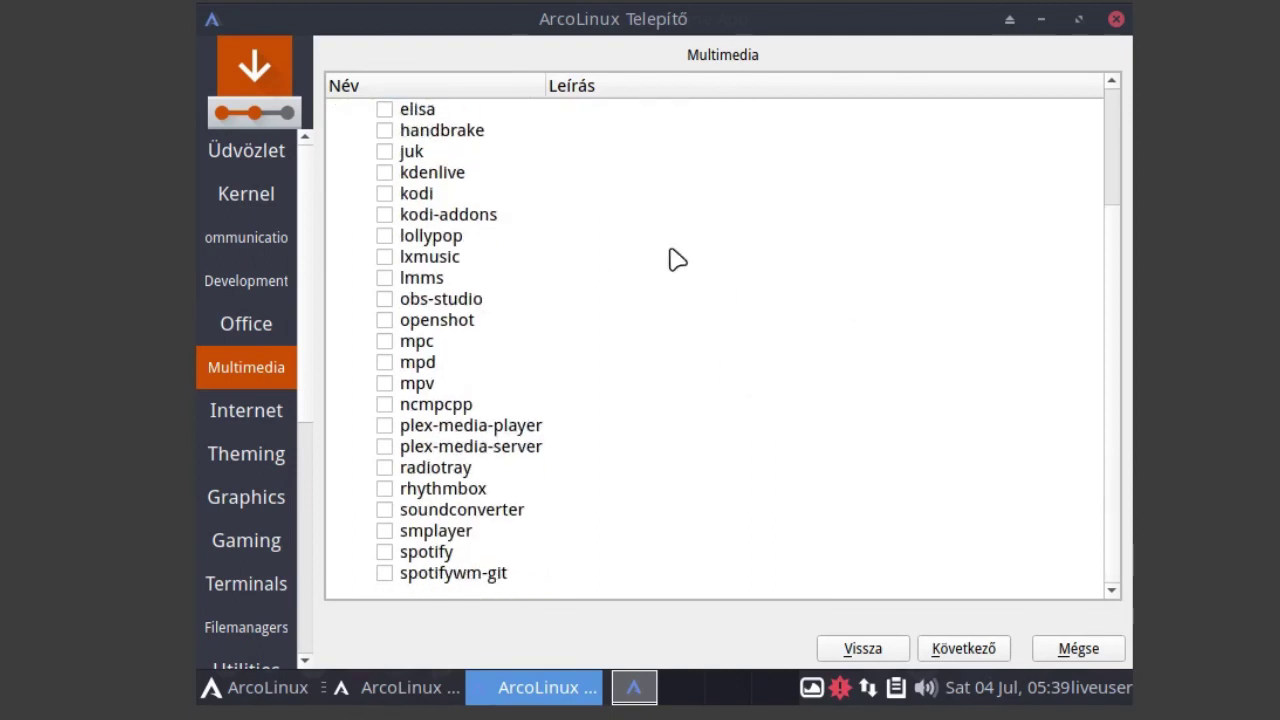
pyautogui.scroll(2, 676, 259)
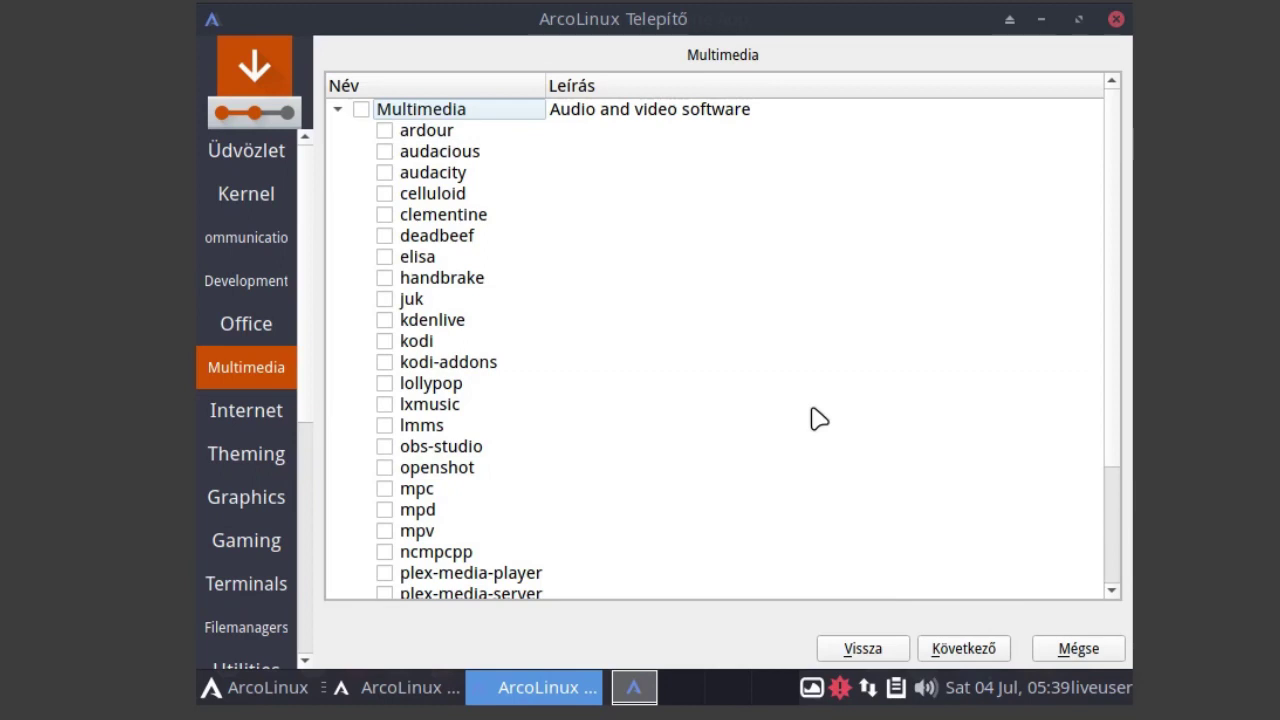
pyautogui.scroll(-2, 830, 440)
# - Advance through the Internet, Theming and Graphics pages to Gaming, leaving all their packages unselected
pyautogui.click(970, 648)
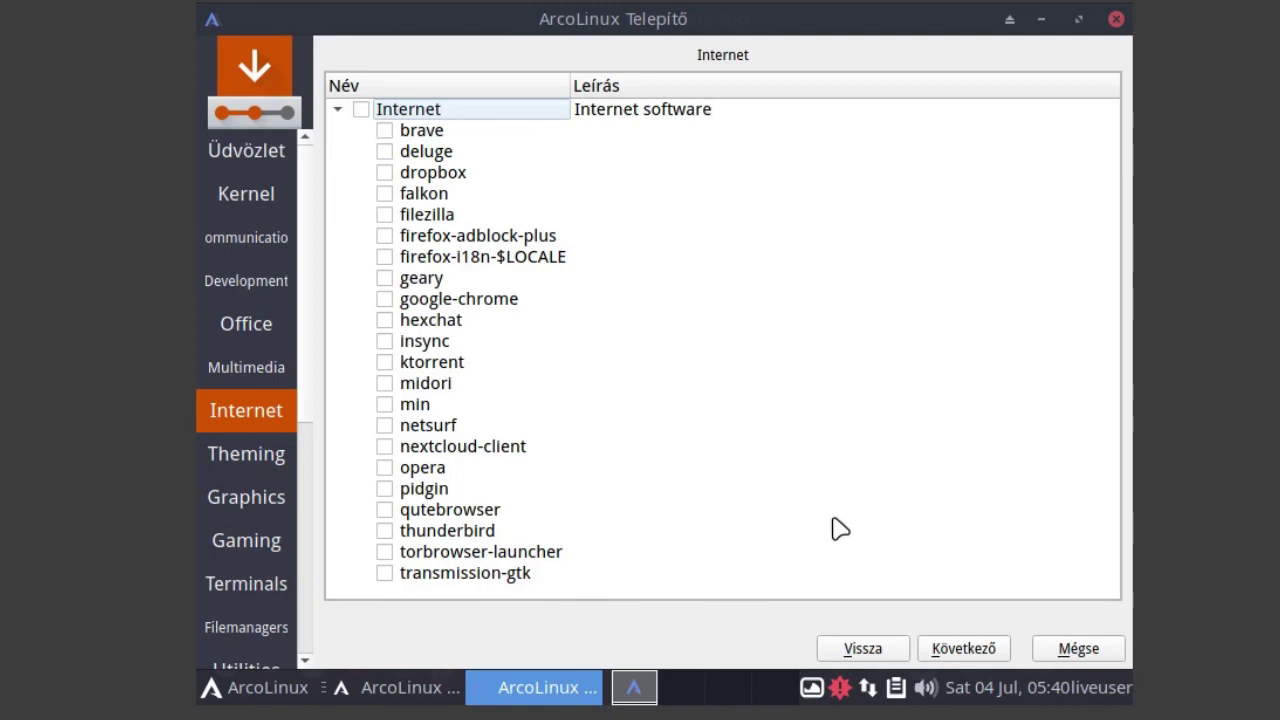
pyautogui.click(960, 652)
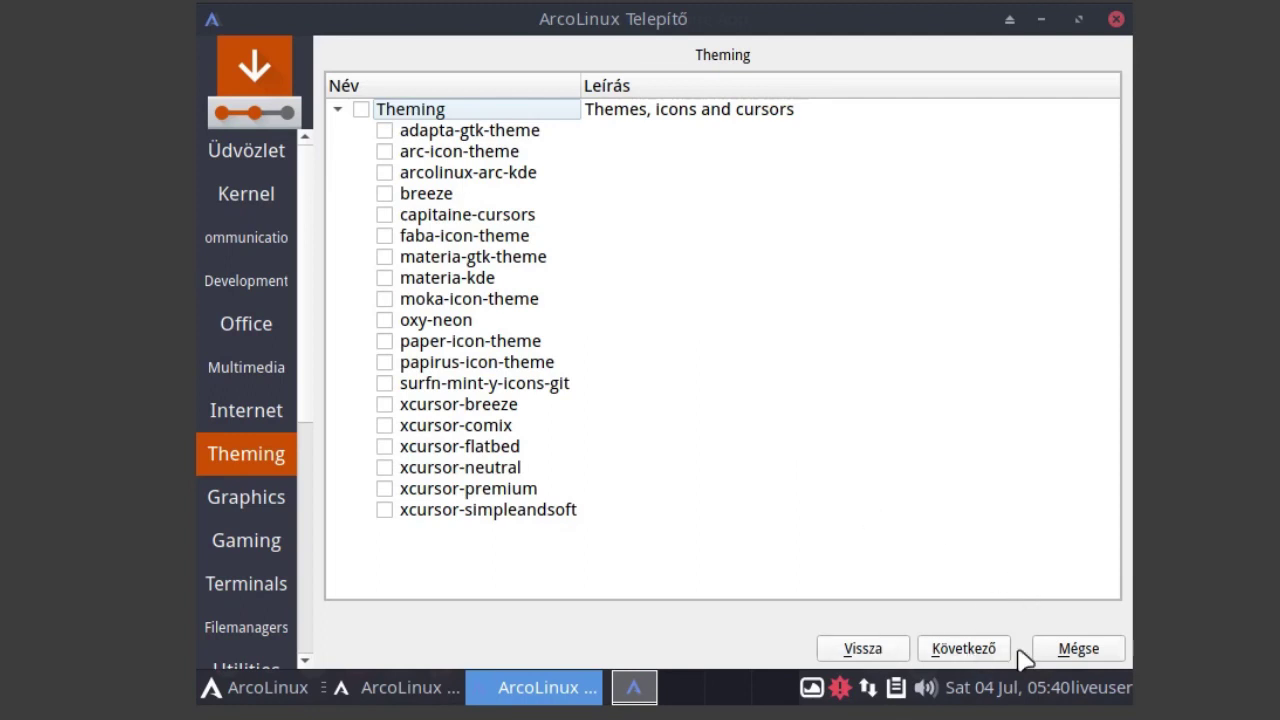
pyautogui.click(963, 649)
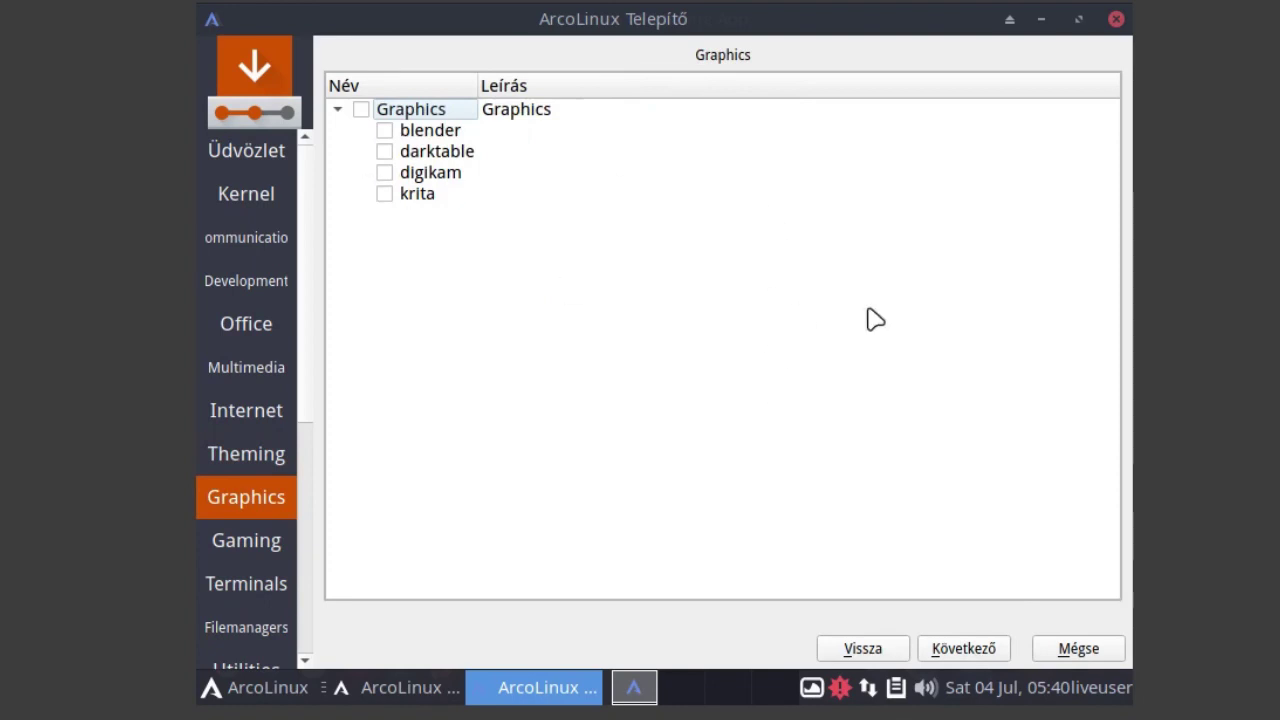
pyautogui.click(960, 648)
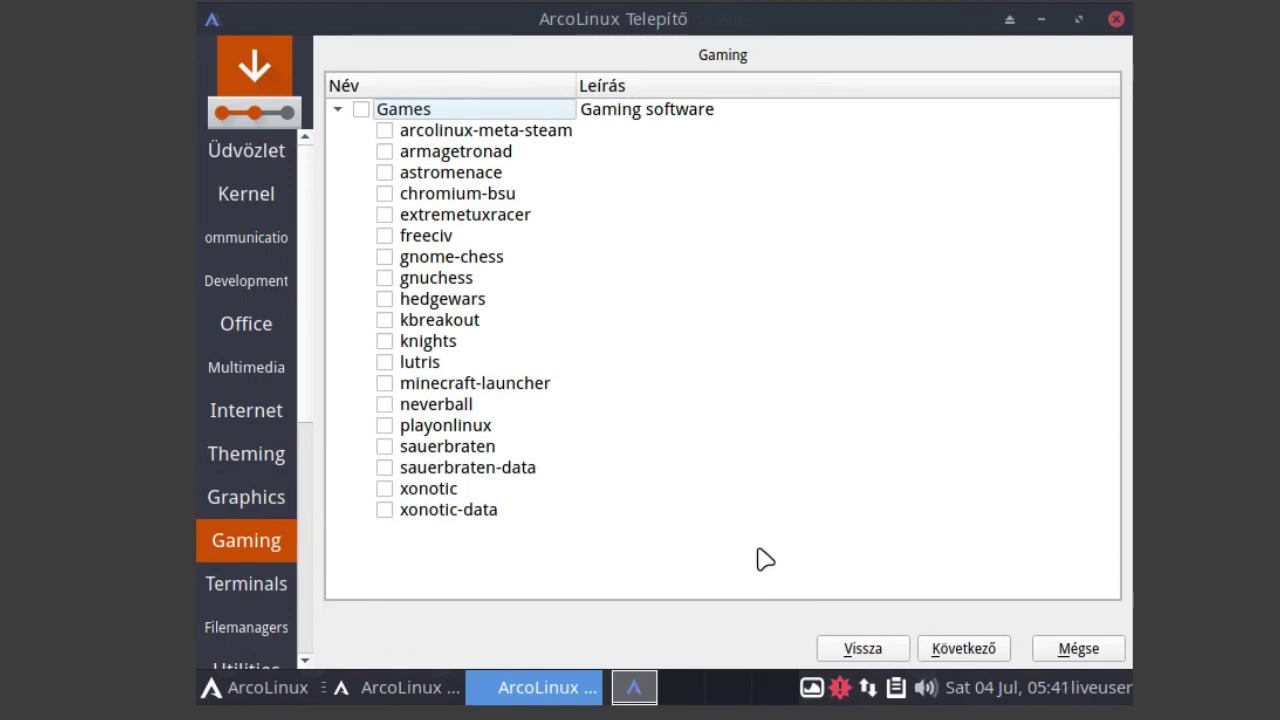
# - Advance through the Gaming, Terminals, Filemanagers and Utilities pages to Applications without selecting any packages
pyautogui.click(988, 649)
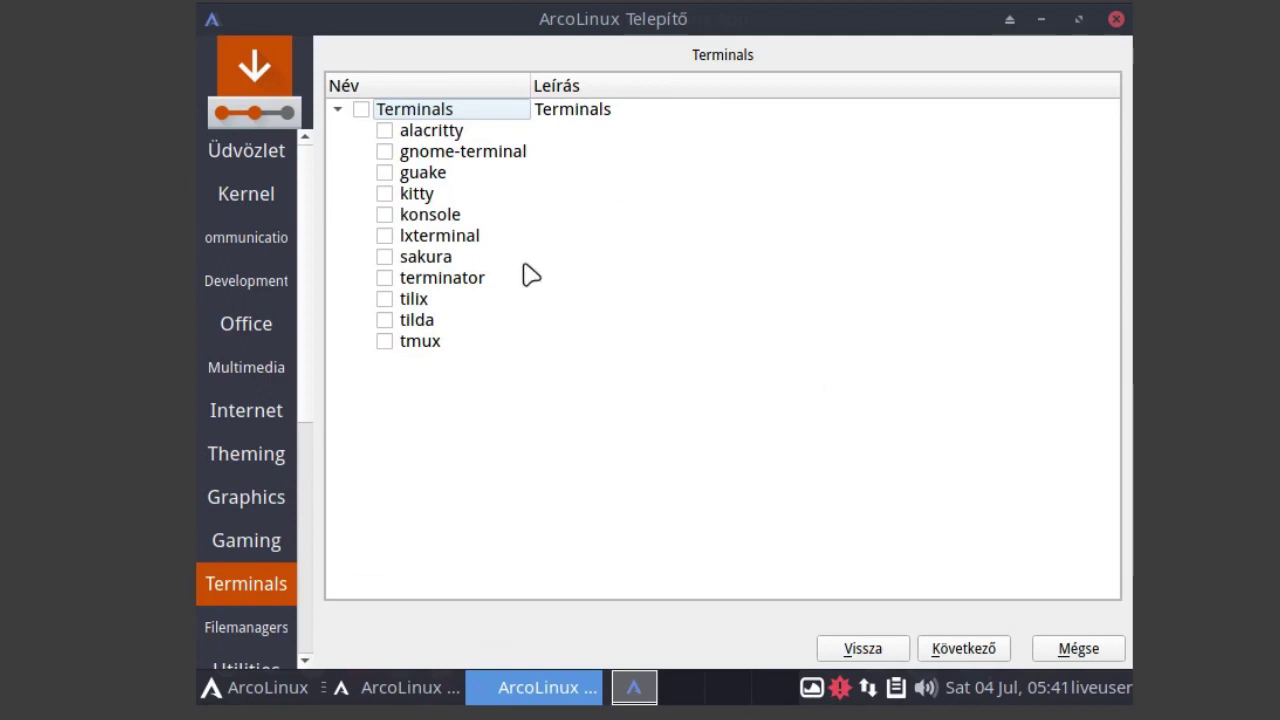
pyautogui.click(940, 650)
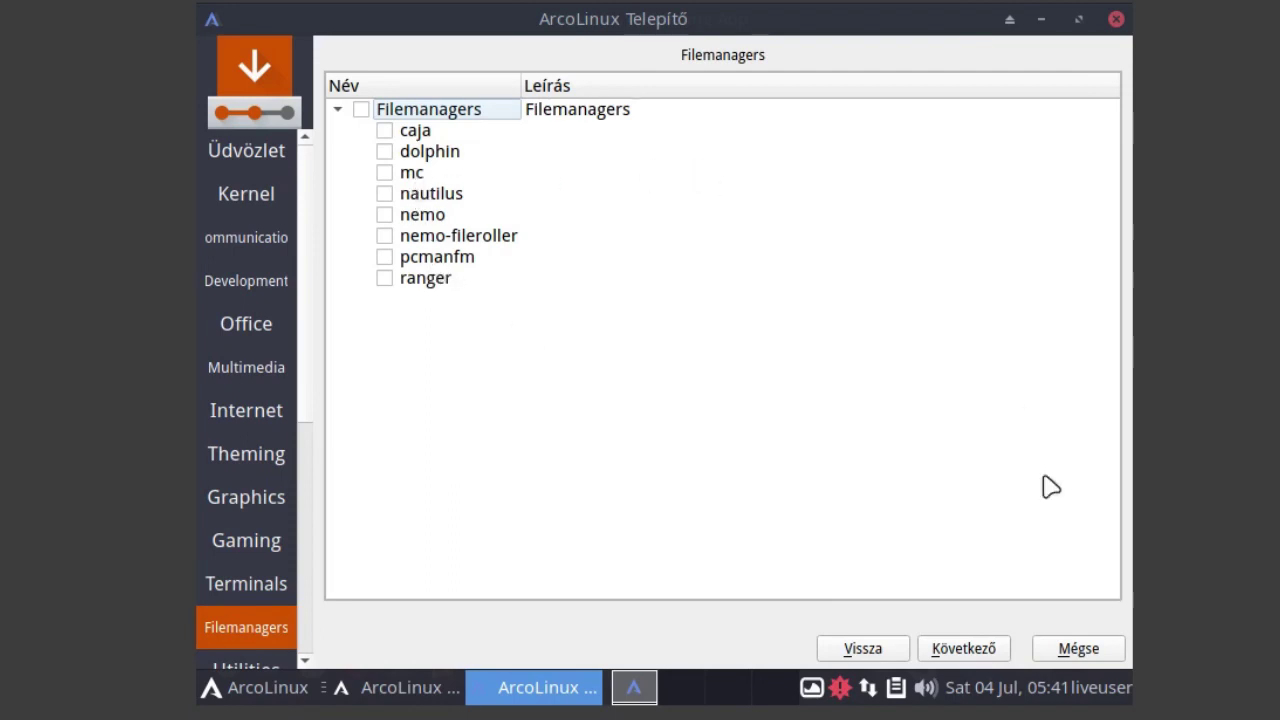
pyautogui.click(947, 653)
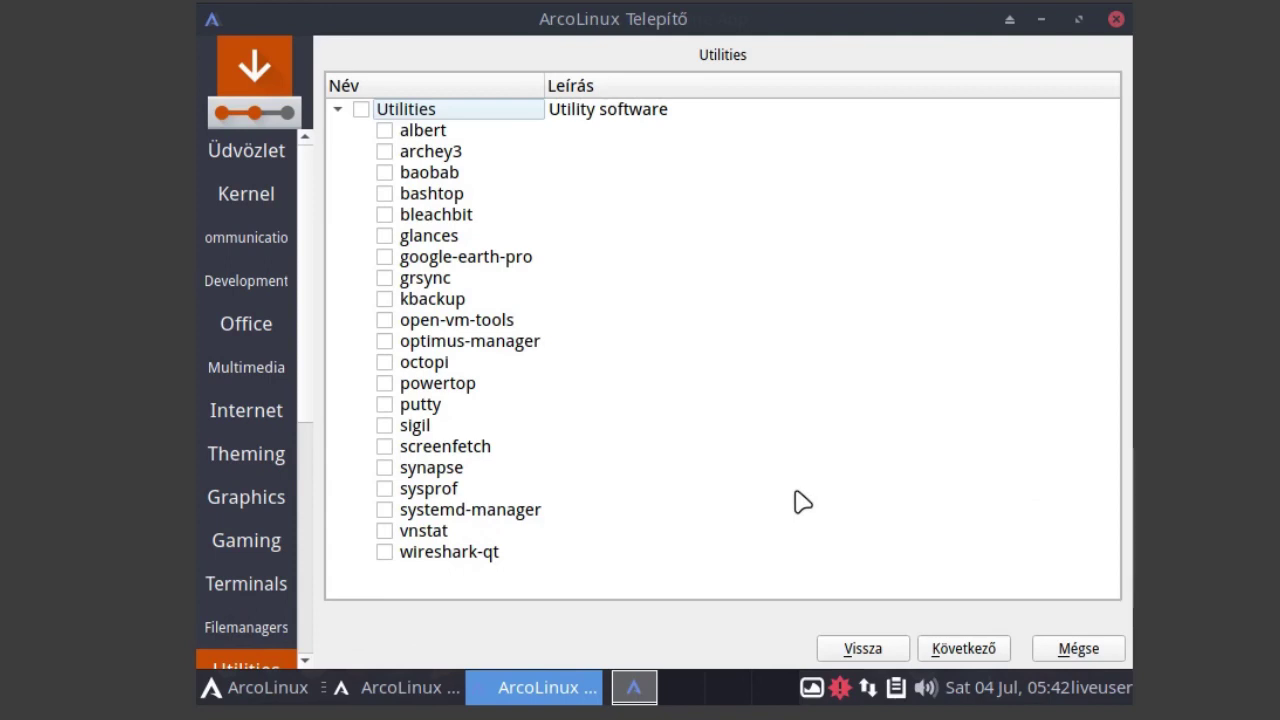
pyautogui.click(966, 650)
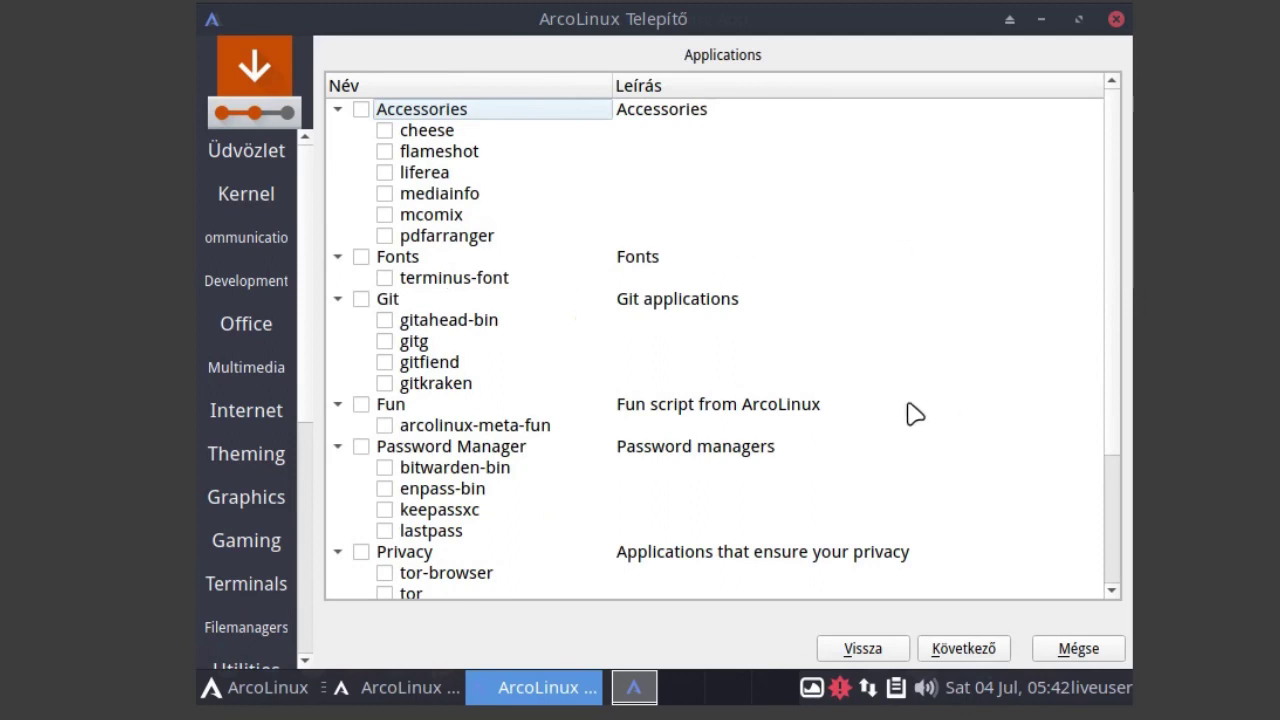
# - Look through the whole Applications package list, expanding the Virtualbox for Linux kernel group to see its packages
pyautogui.scroll(-1, 853, 466)
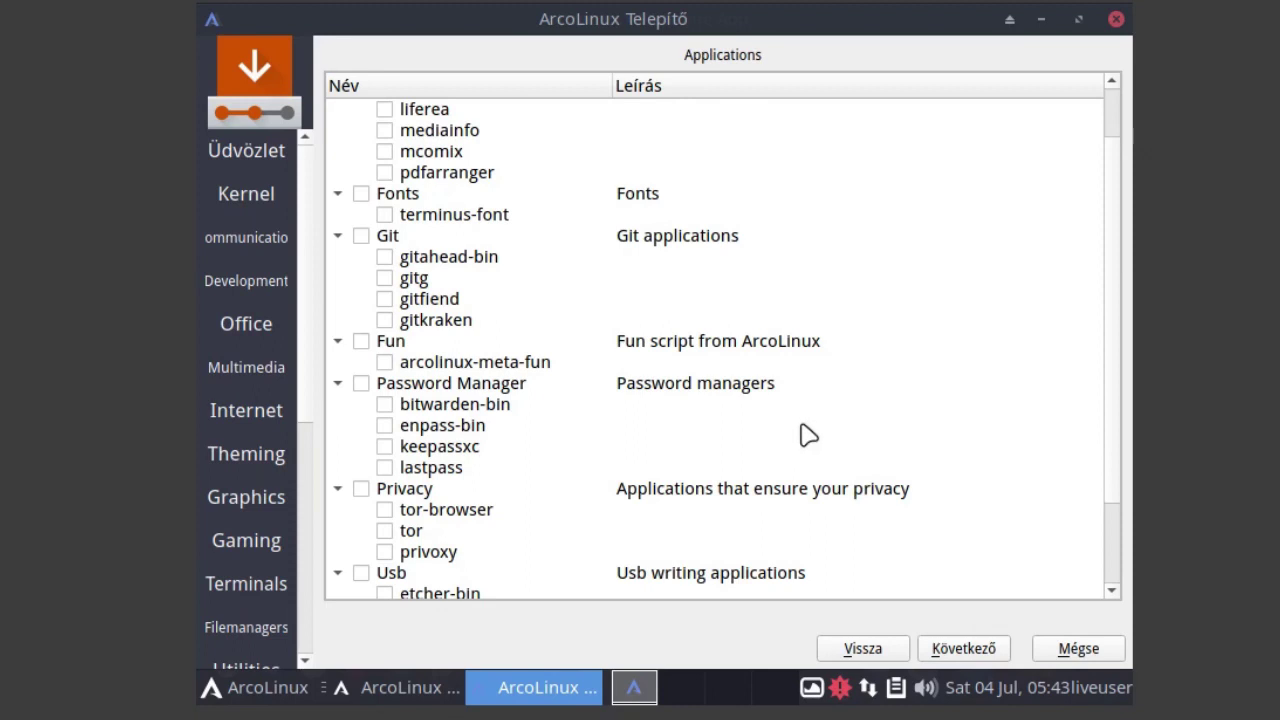
pyautogui.scroll(-2, 808, 435)
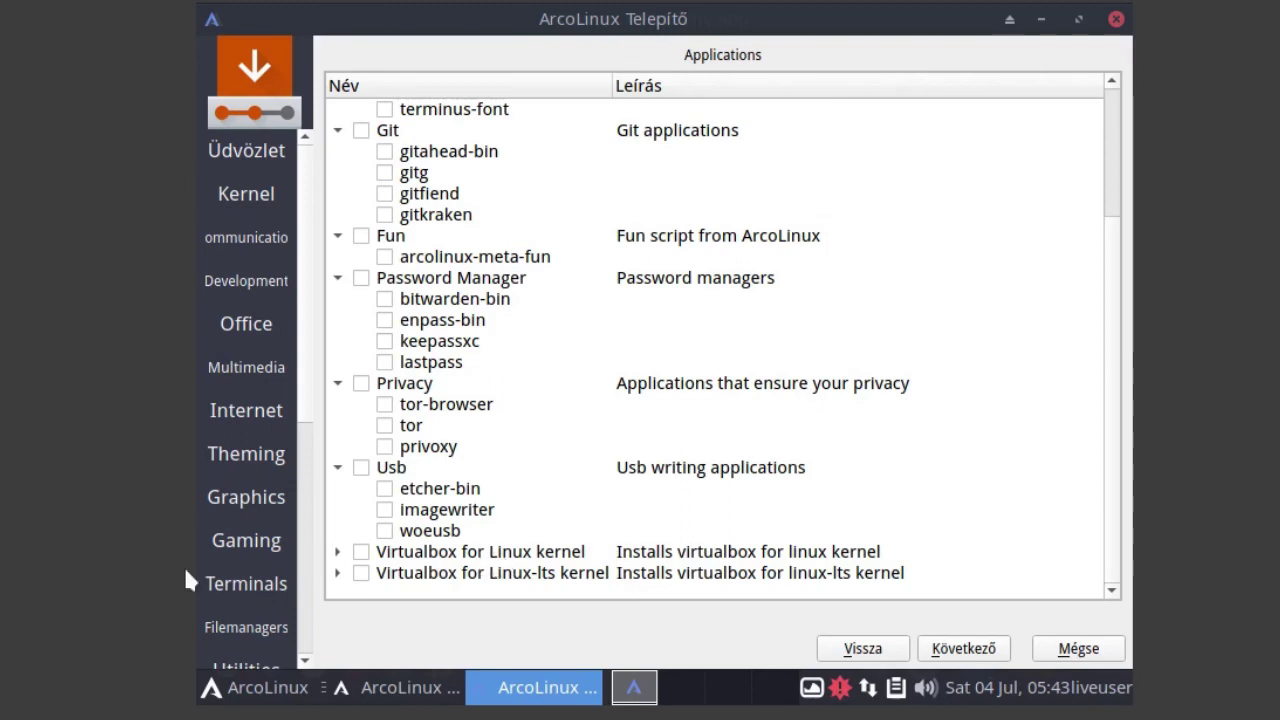
pyautogui.click(337, 552)
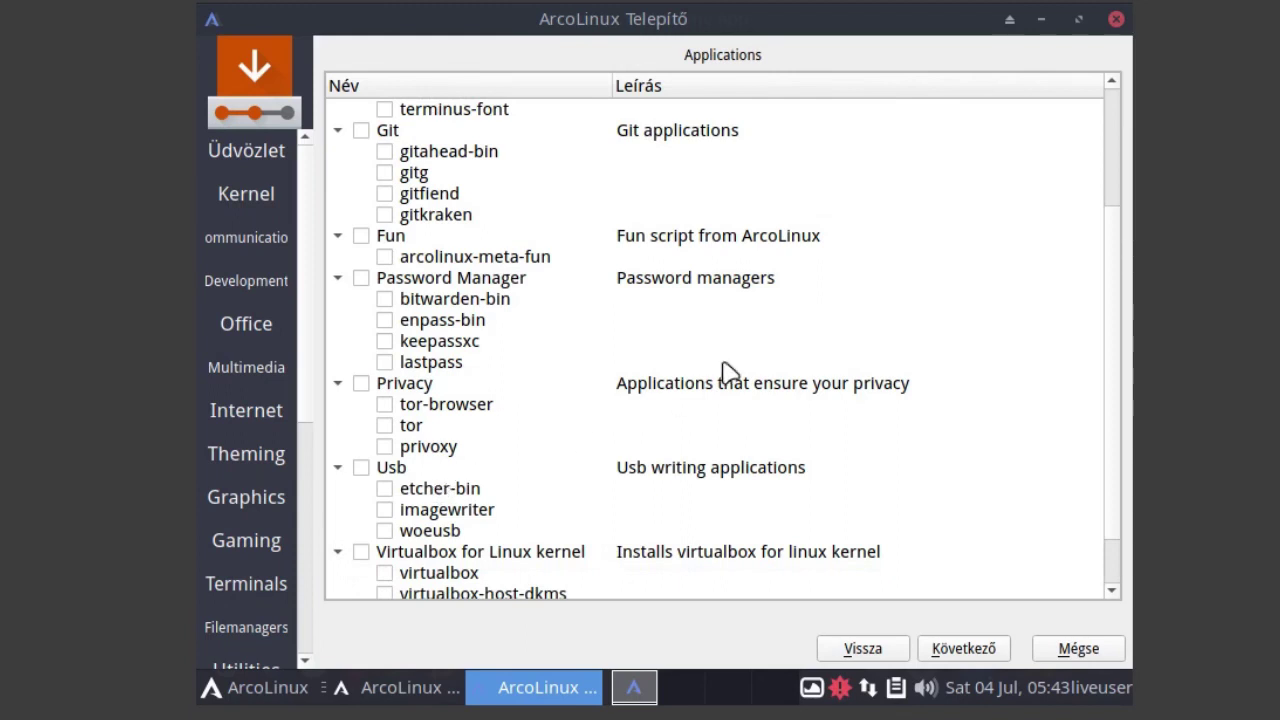
pyautogui.scroll(-1, 605, 467)
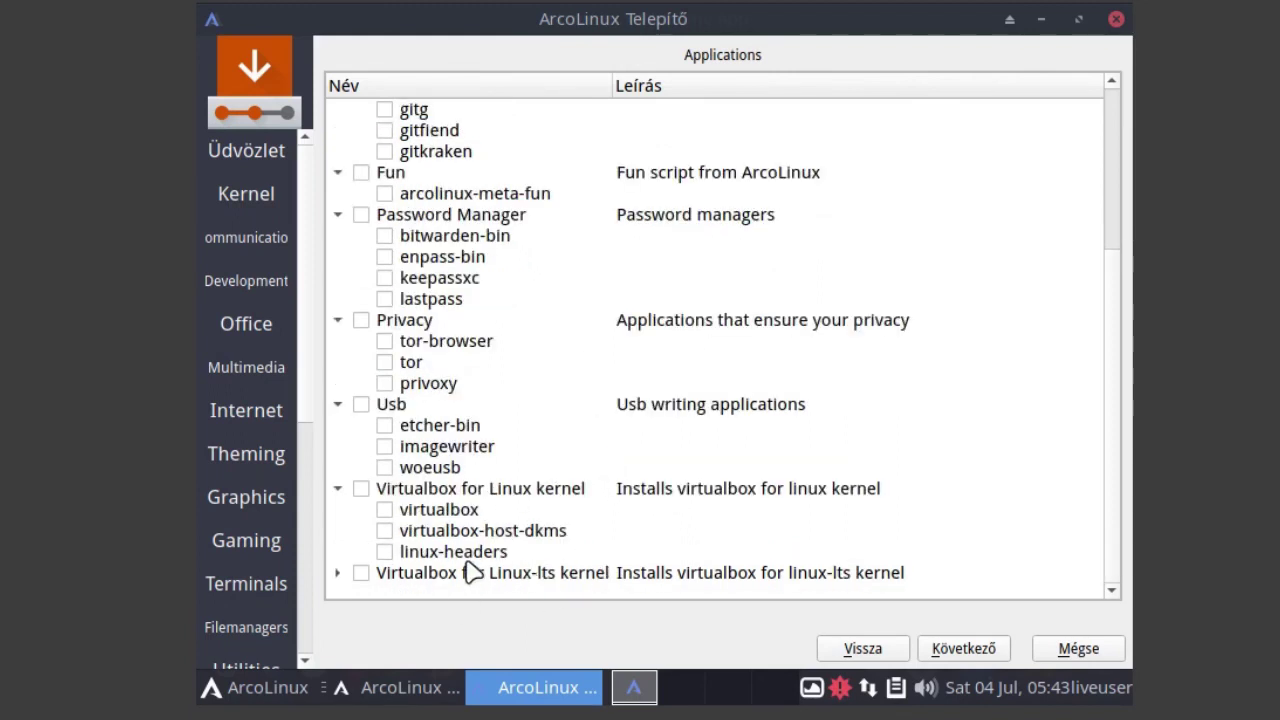
pyautogui.scroll(2, 672, 548)
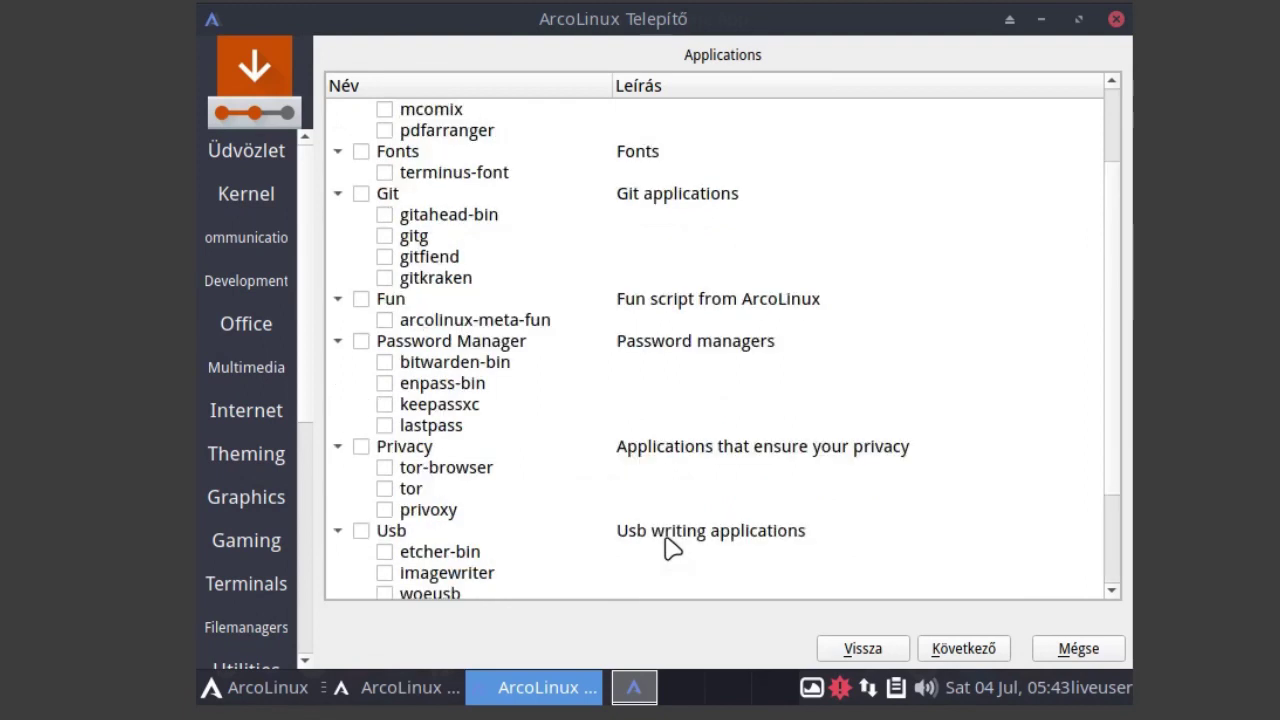
pyautogui.scroll(-2, 668, 545)
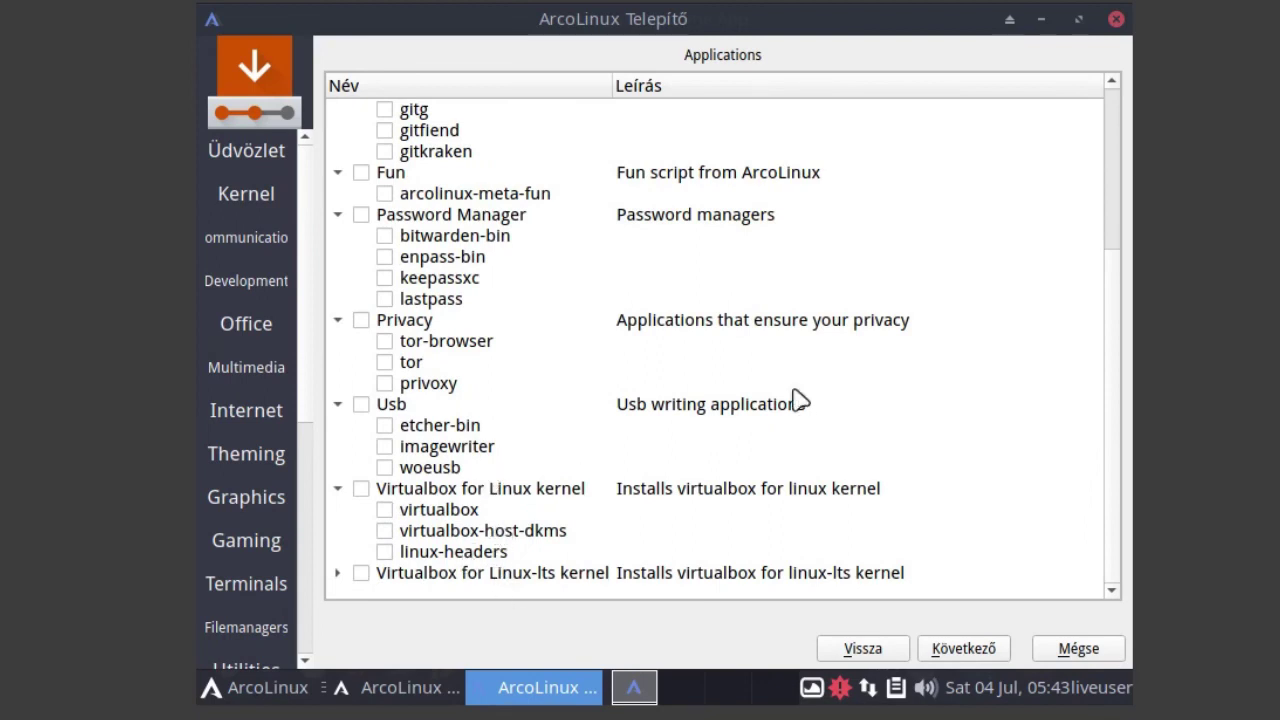
pyautogui.scroll(3, 741, 543)
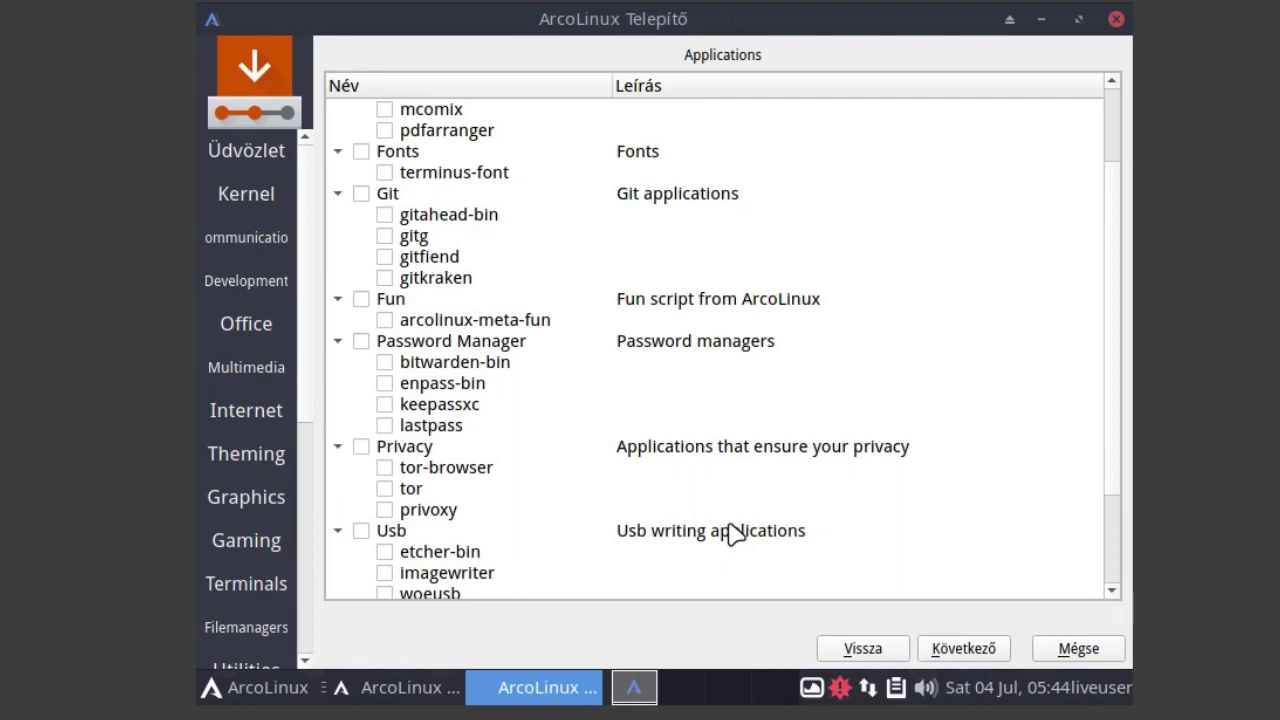
pyautogui.scroll(-1, 735, 533)
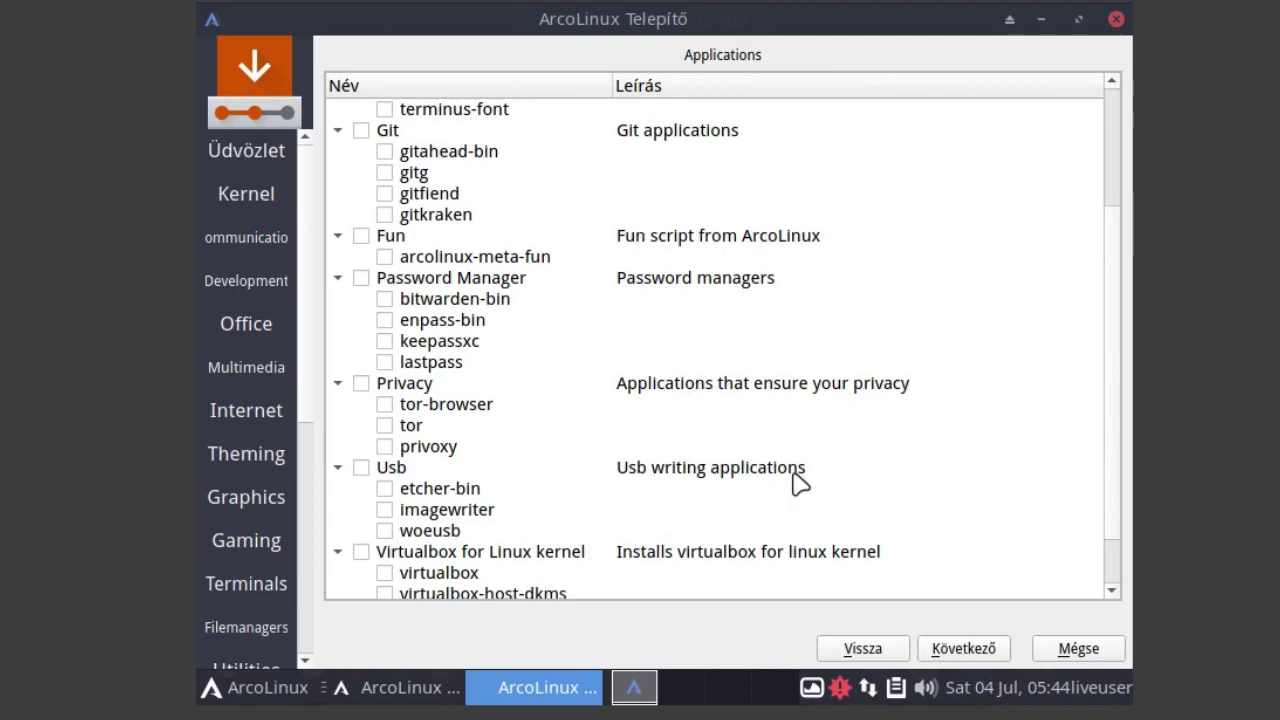
pyautogui.scroll(2, 760, 470)
pyautogui.scroll(2, 735, 460)
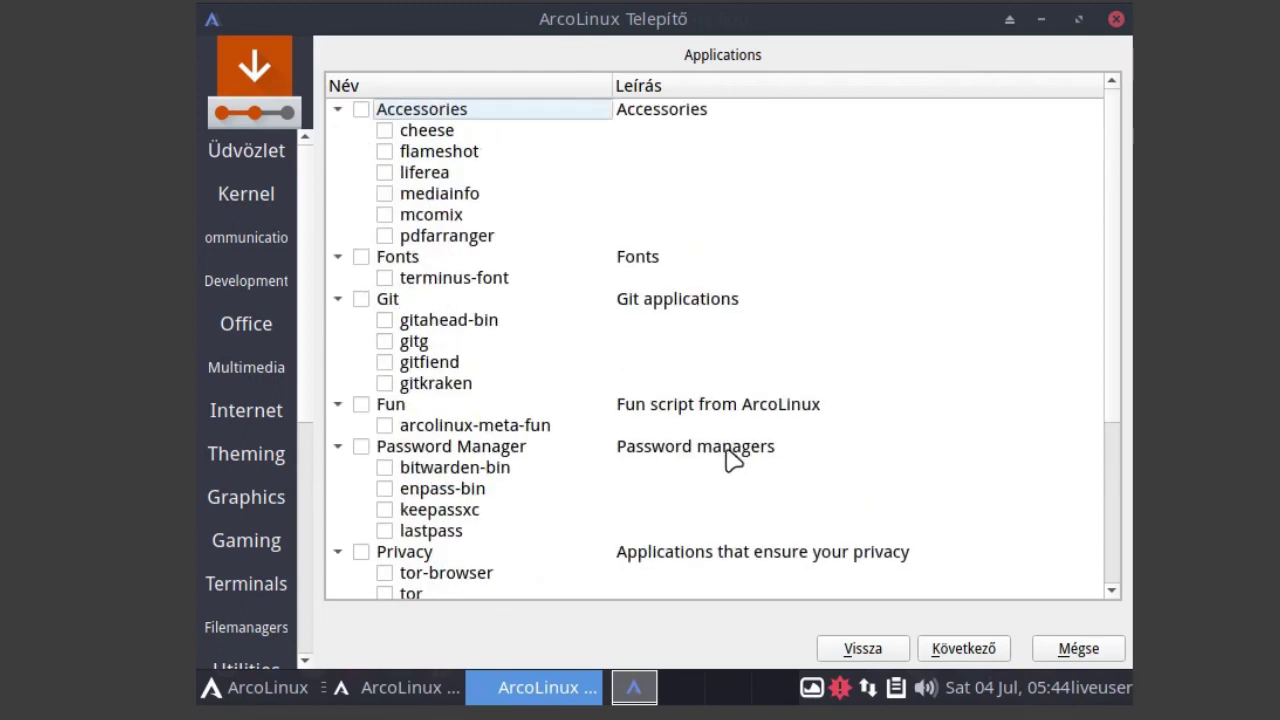
# - Skip the Applications and ArcoLinux Dev packages and accept the Europe/Budapest location and default Hungarian keyboard layout
pyautogui.click(963, 647)
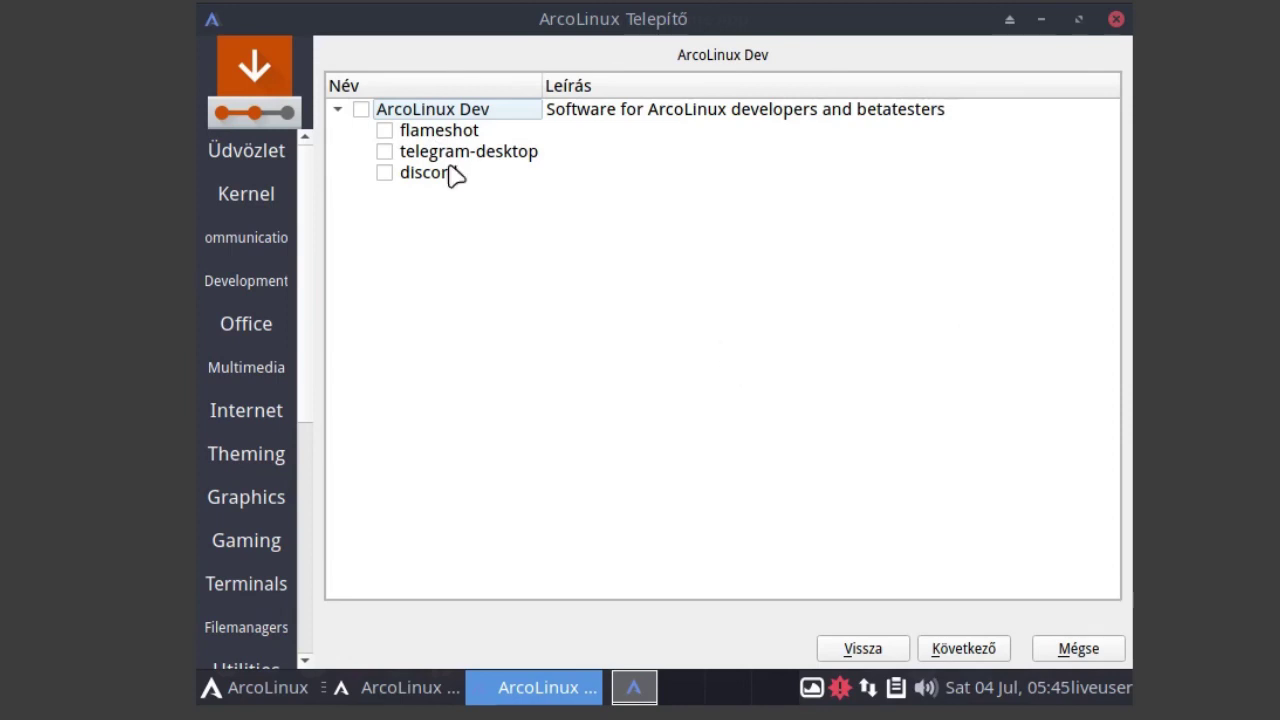
pyautogui.click(953, 648)
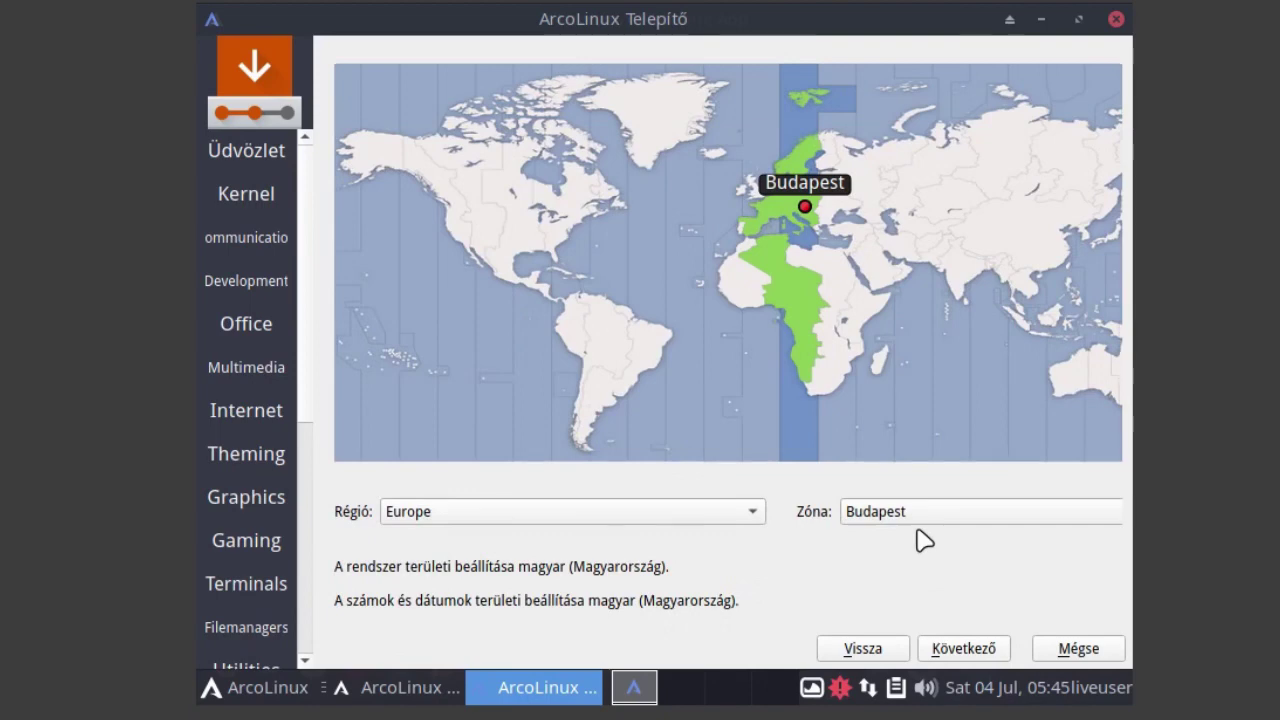
pyautogui.click(963, 649)
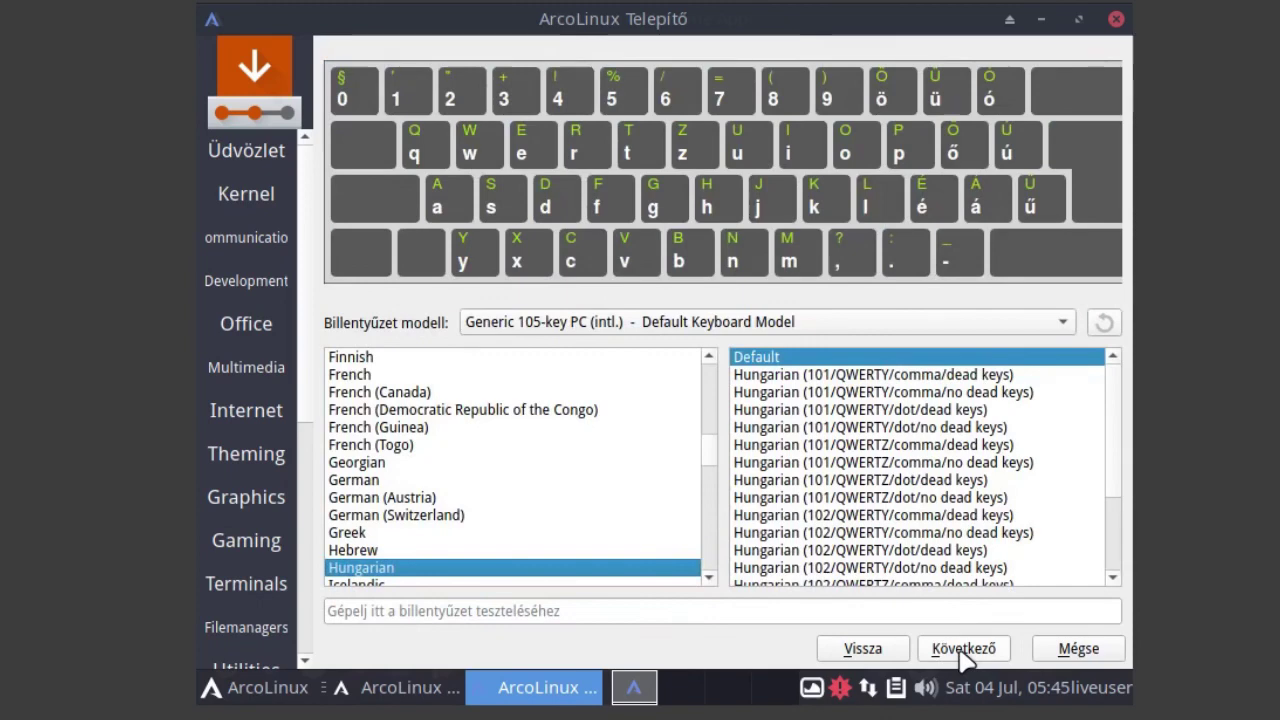
pyautogui.click(963, 649)
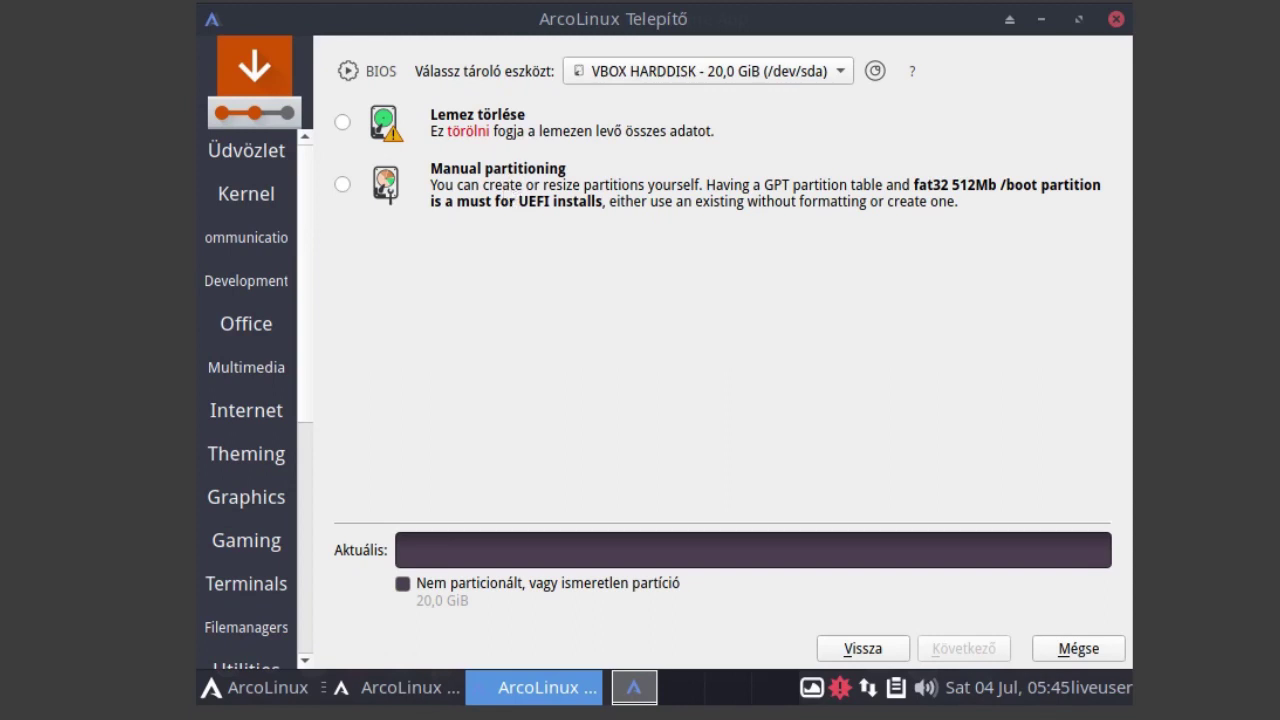
# - Keep the 20,0 GiB VBOX HARDDISK (/dev/sda) as storage device and choose Lemez törlése to erase the disk
pyautogui.click(826, 75)
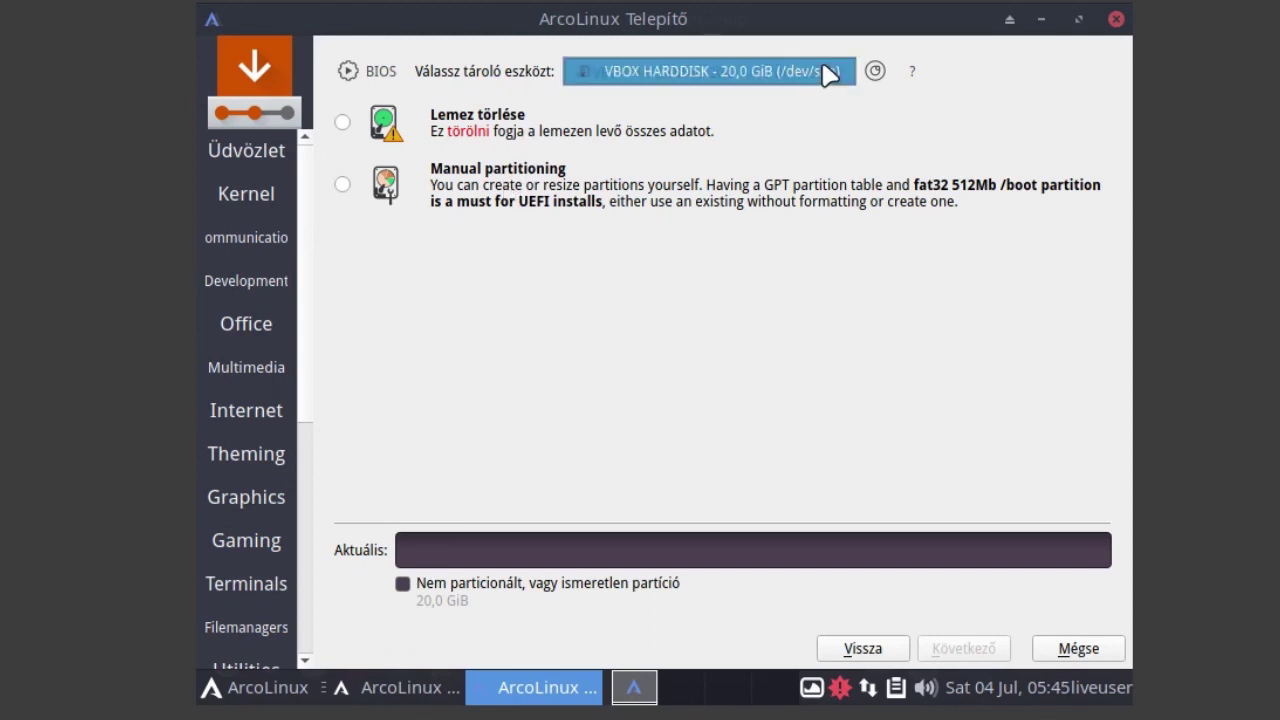
pyautogui.click(828, 74)
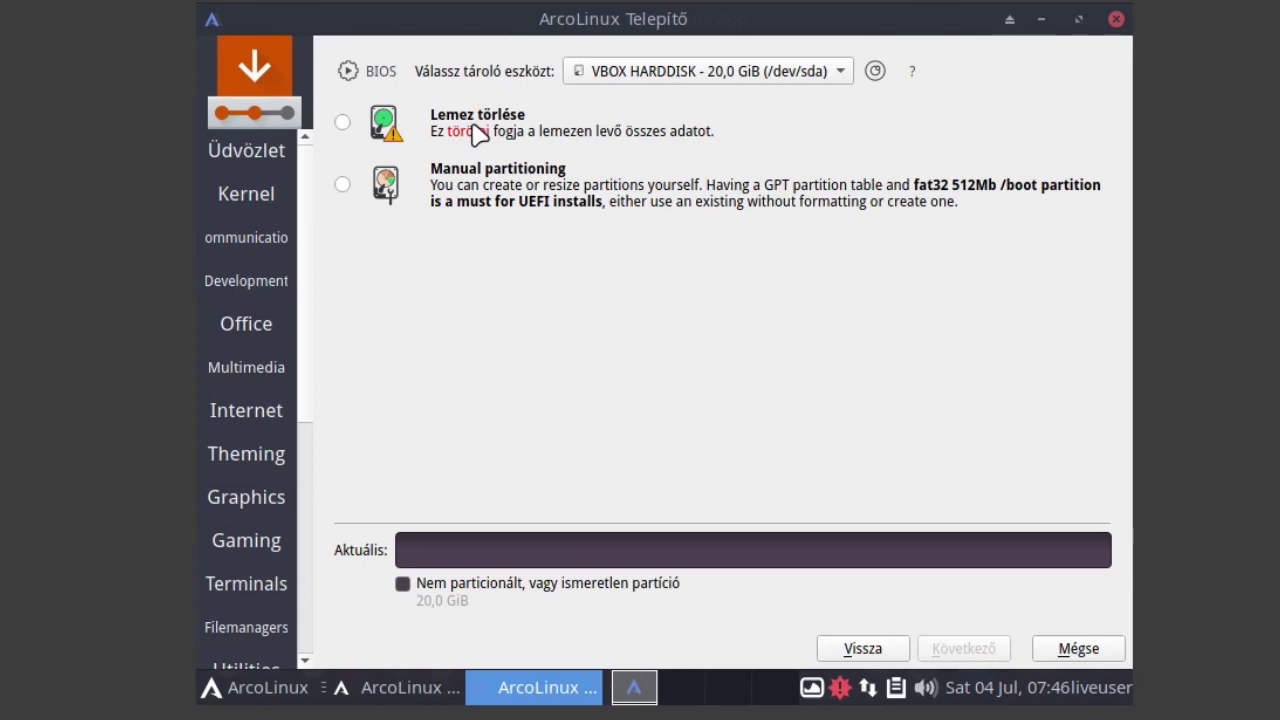
pyautogui.click(342, 121)
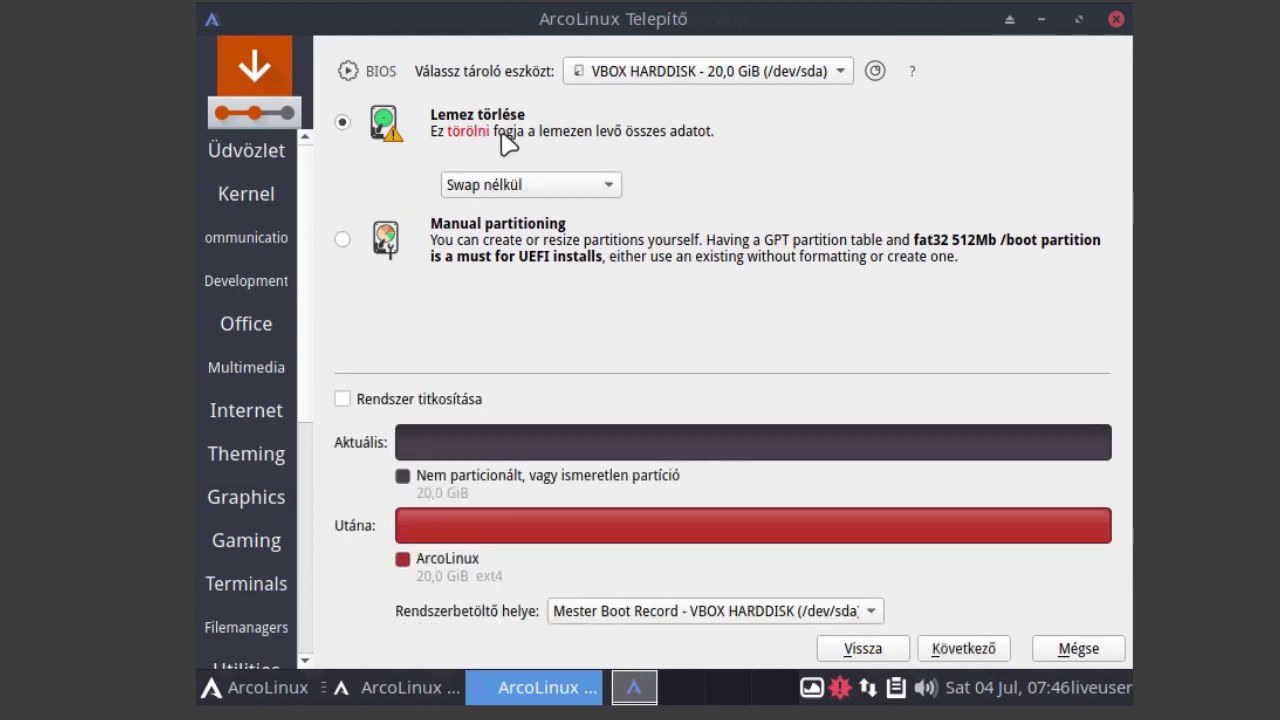
# - Review the swap choices and the Manual partitioning option, returning to Lemez törlése with Swap nélkül
pyautogui.click(560, 188)
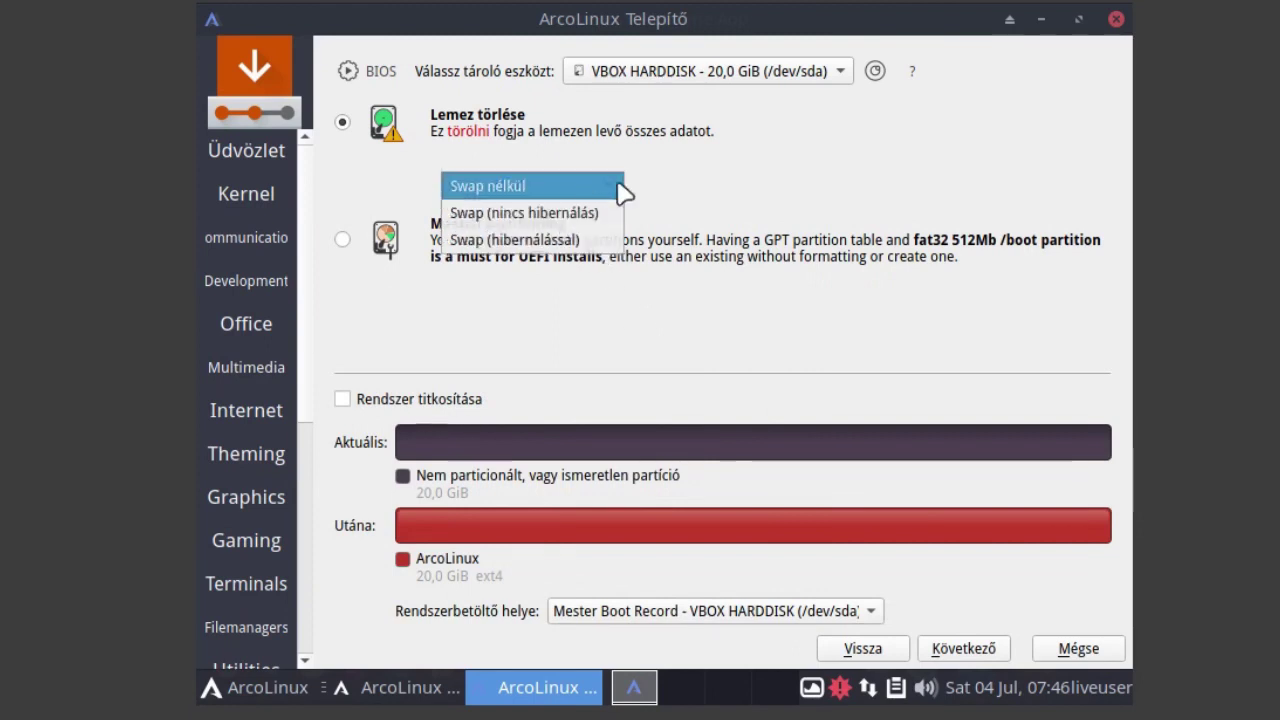
pyautogui.click(710, 188)
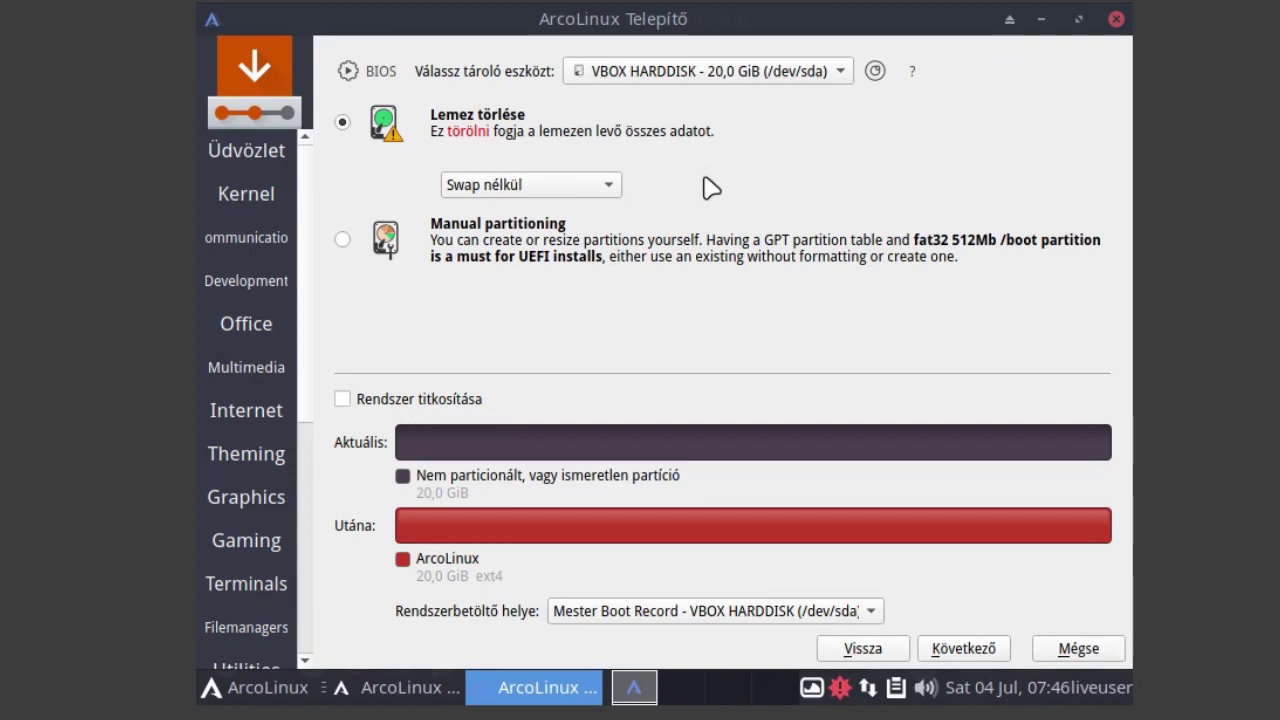
pyautogui.click(490, 188)
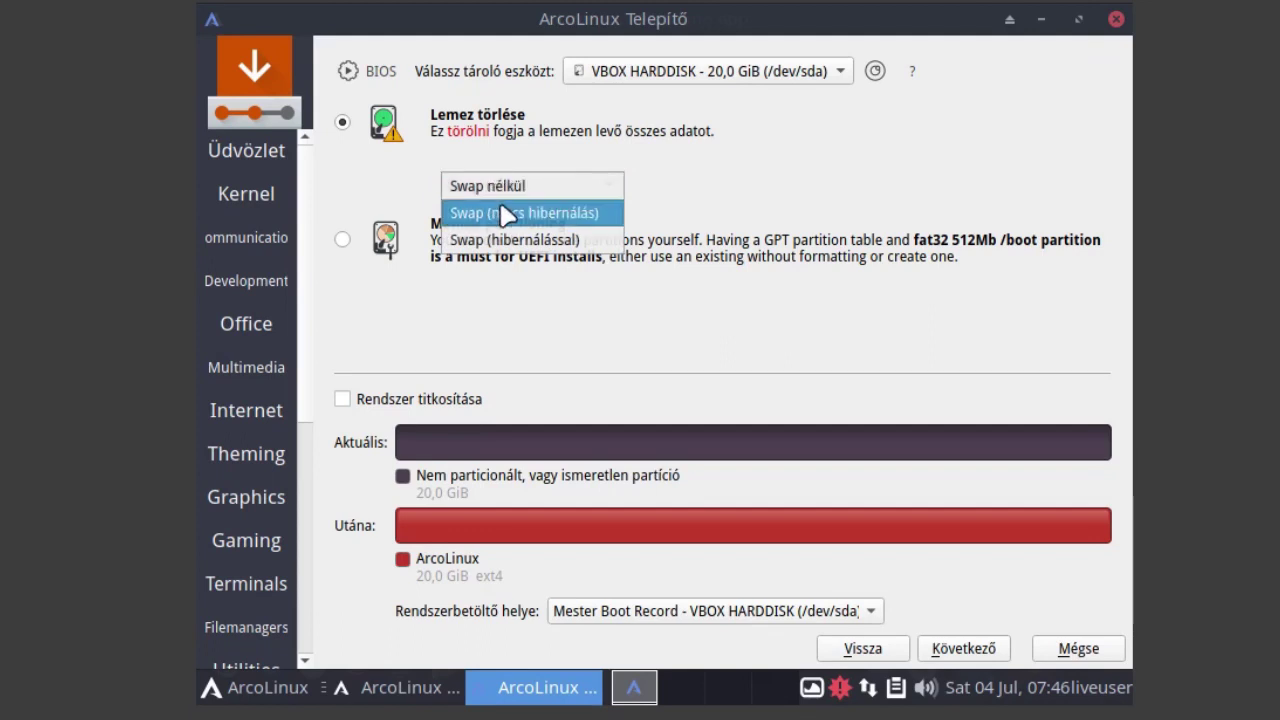
pyautogui.click(872, 189)
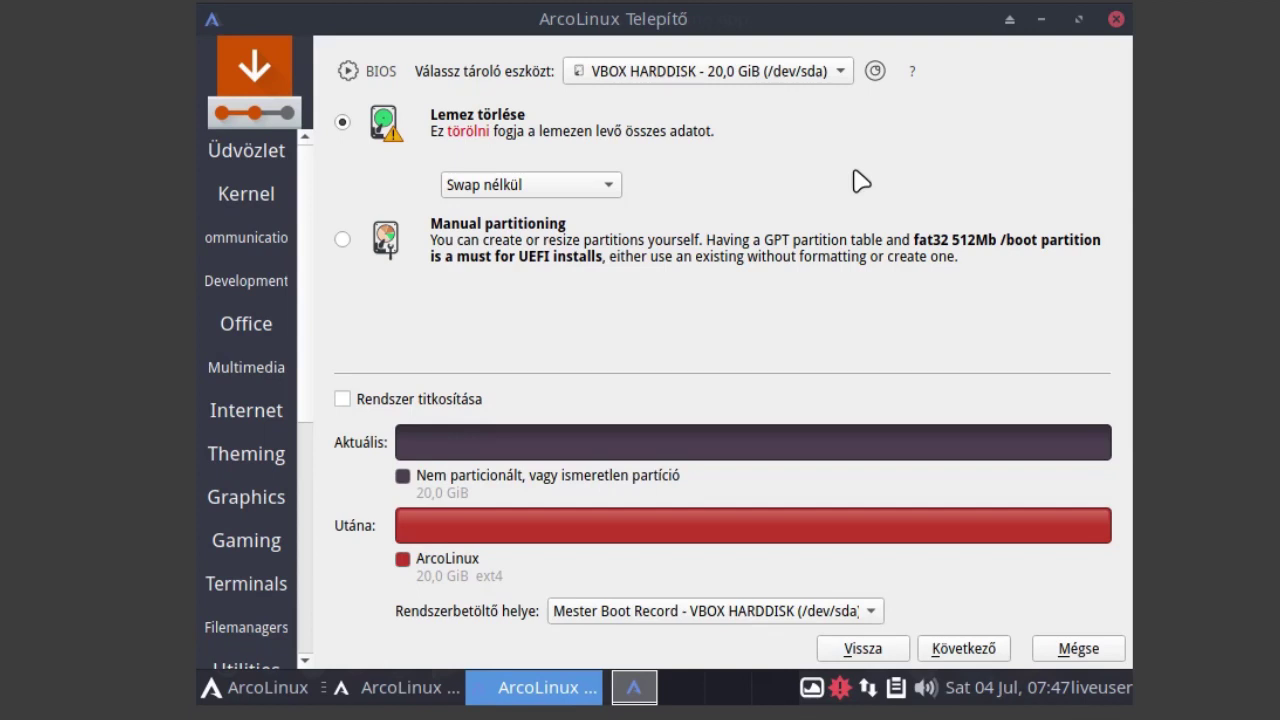
pyautogui.click(343, 241)
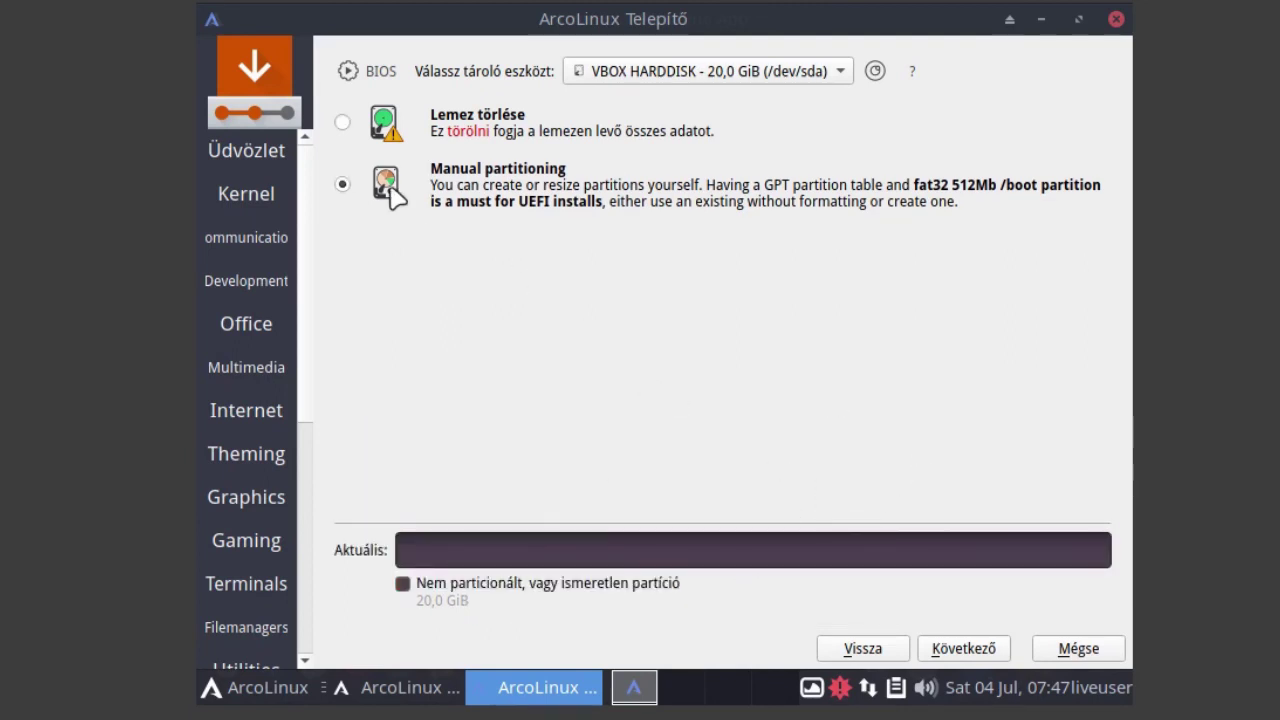
pyautogui.click(354, 125)
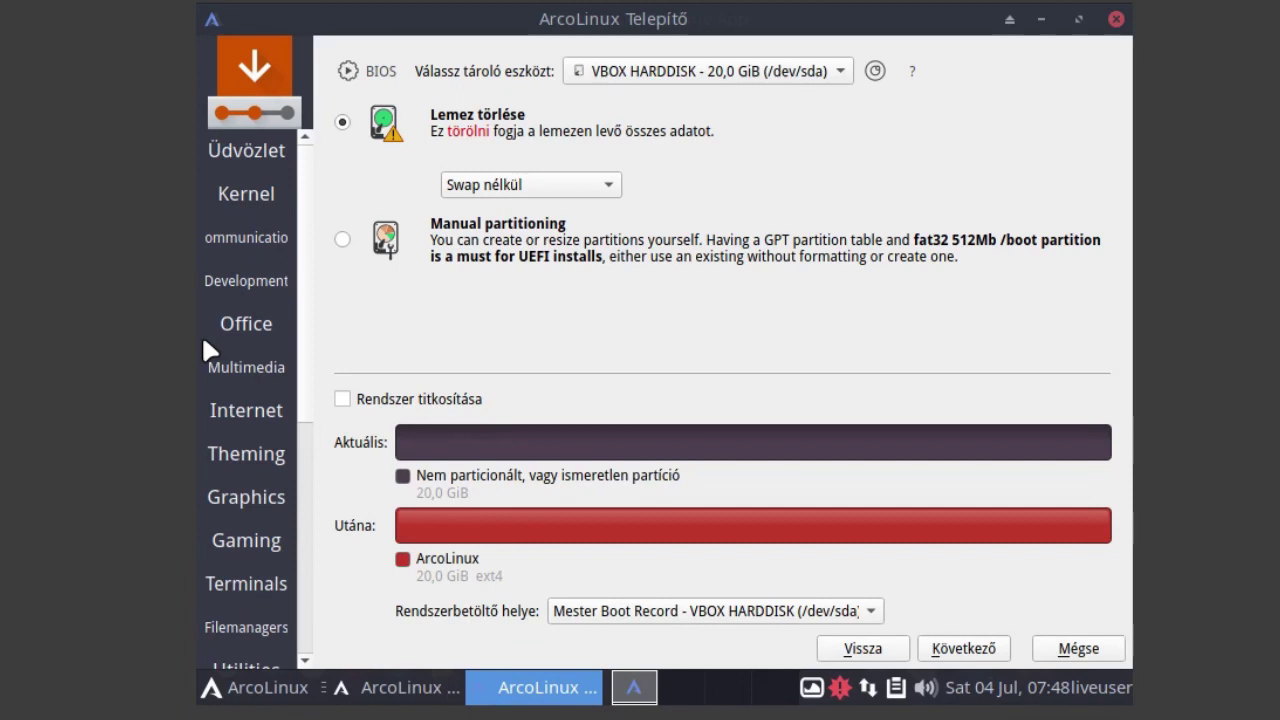
# - Set the boot loader location to the Master Boot Record of /dev/sda and continue to the user account page
pyautogui.click(857, 610)
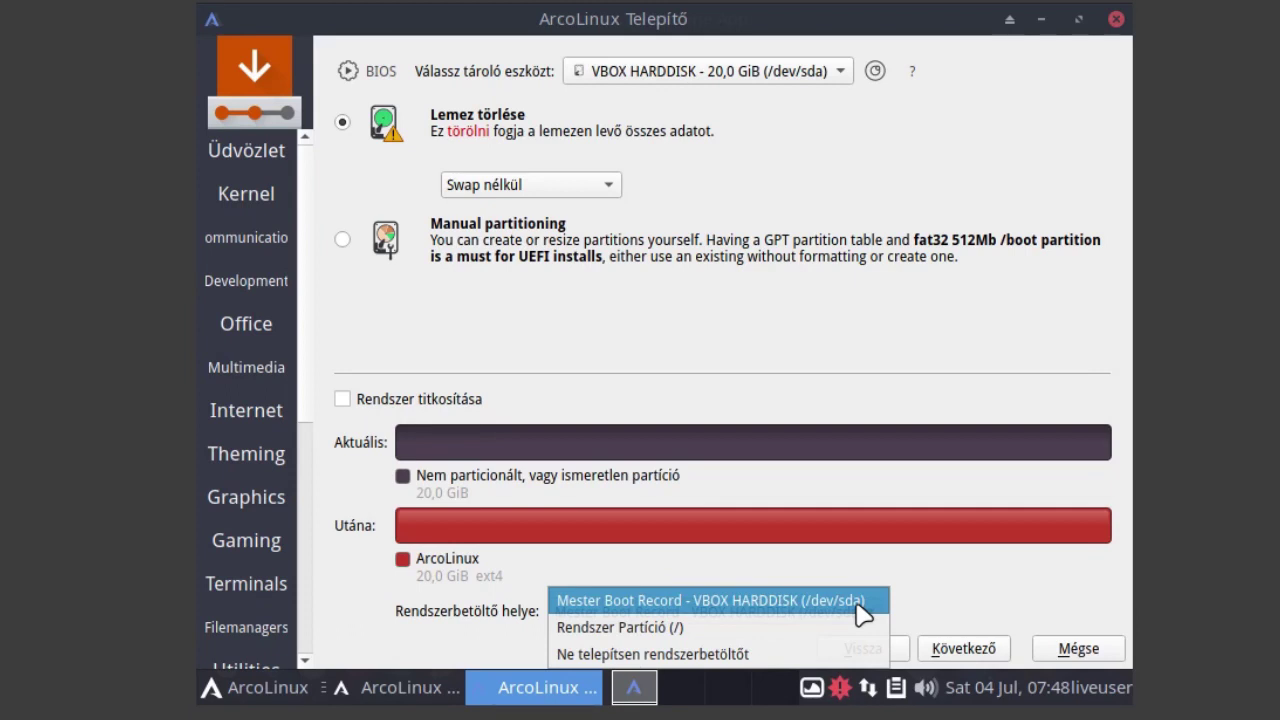
pyautogui.click(742, 602)
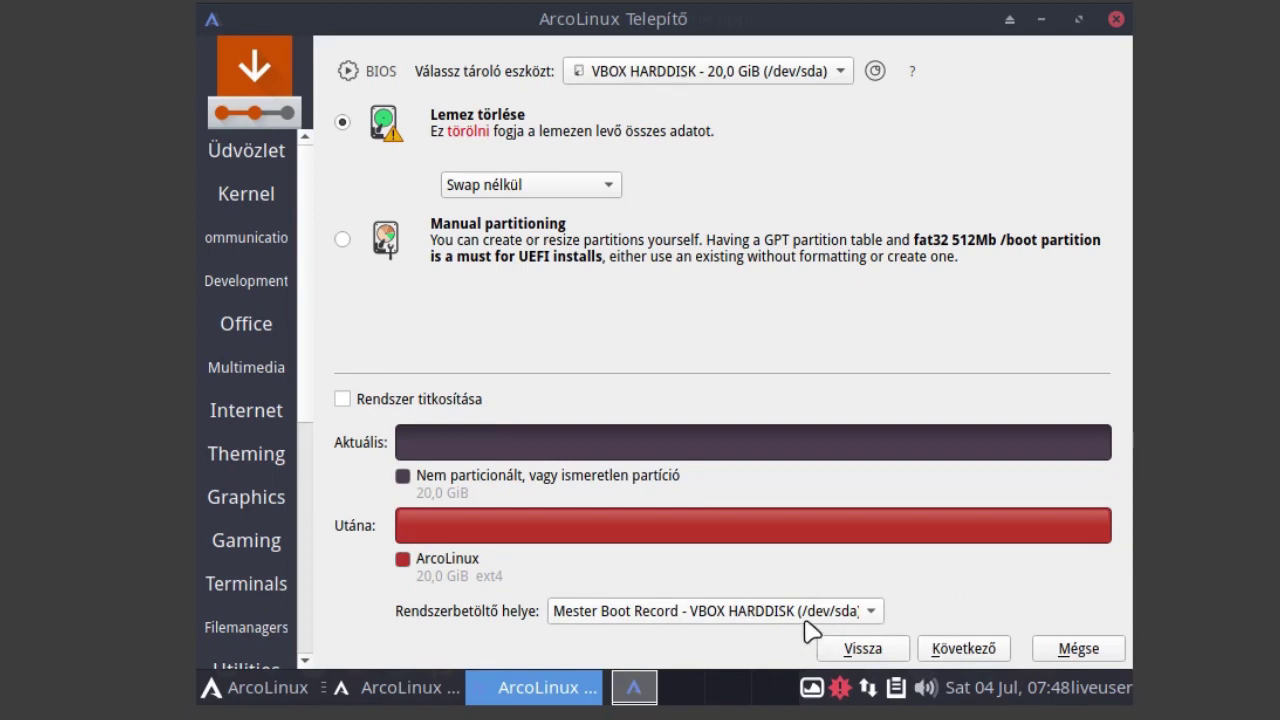
pyautogui.click(985, 652)
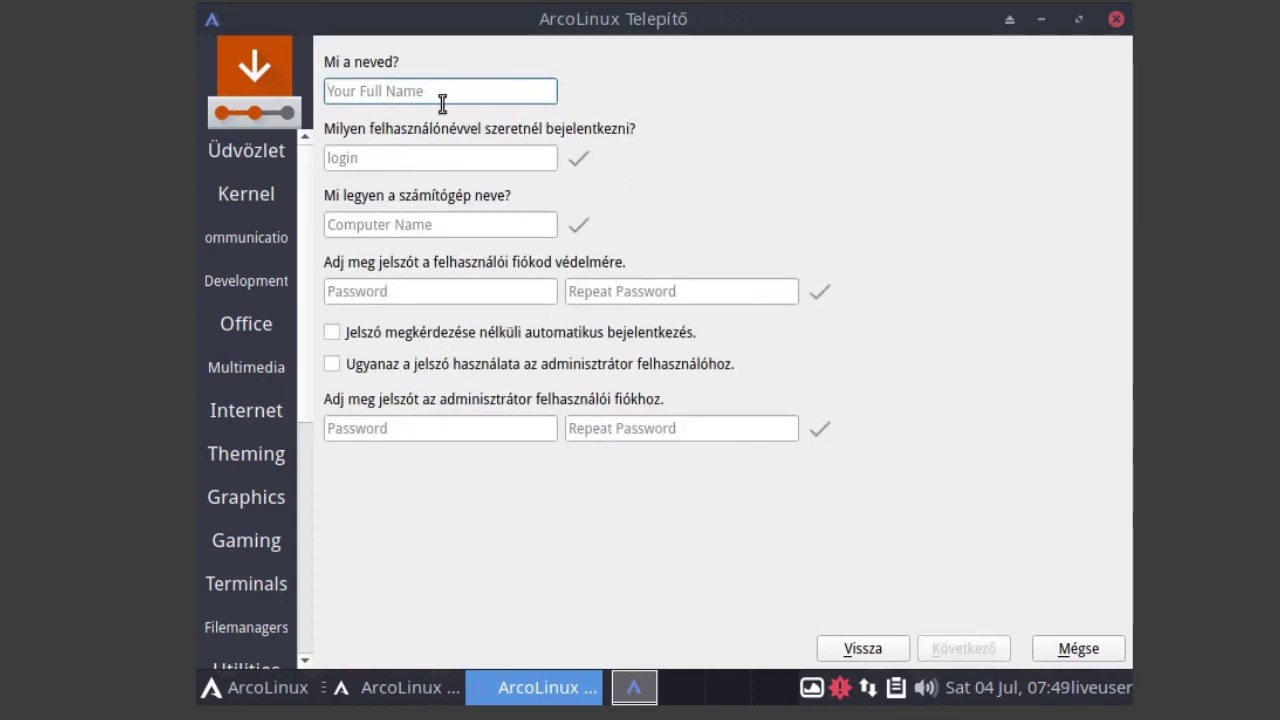
# - Enter the user's name in the full name field
pyautogui.write('Laci')
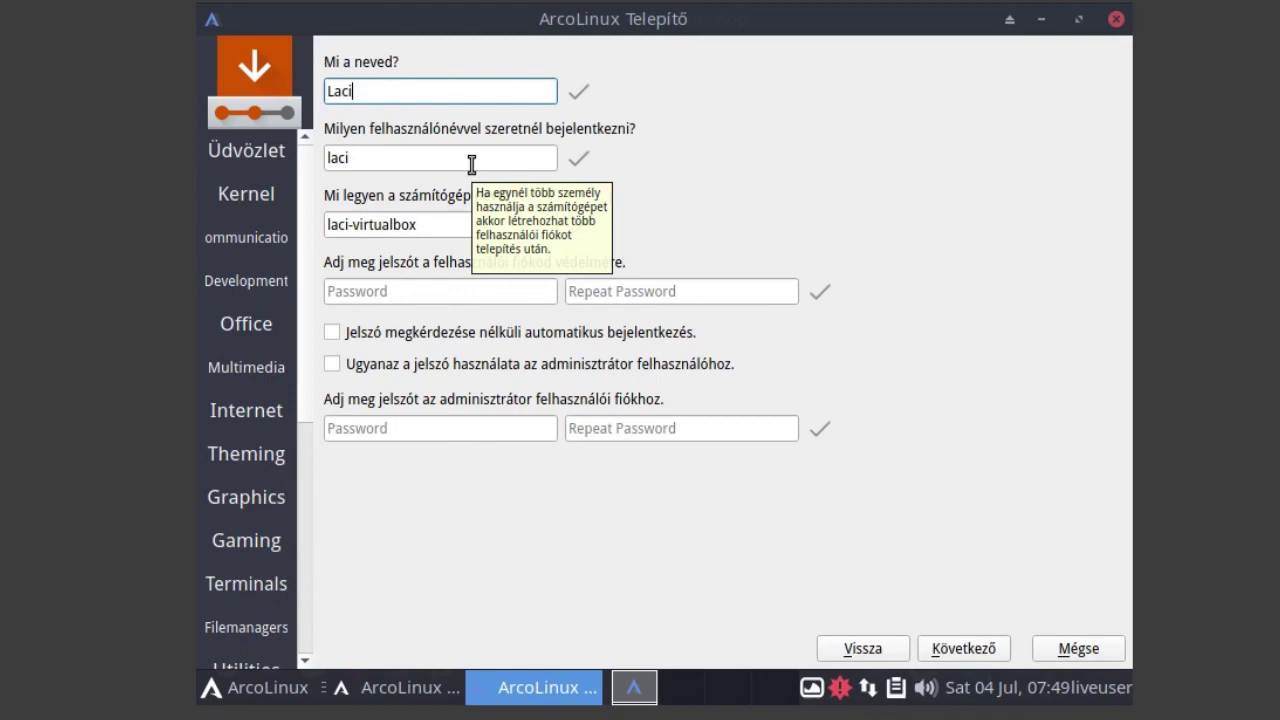
pyautogui.press('Home')
# - Try capitalizing the first letter of the login name, and restore it to lowercase
pyautogui.click(464, 164)
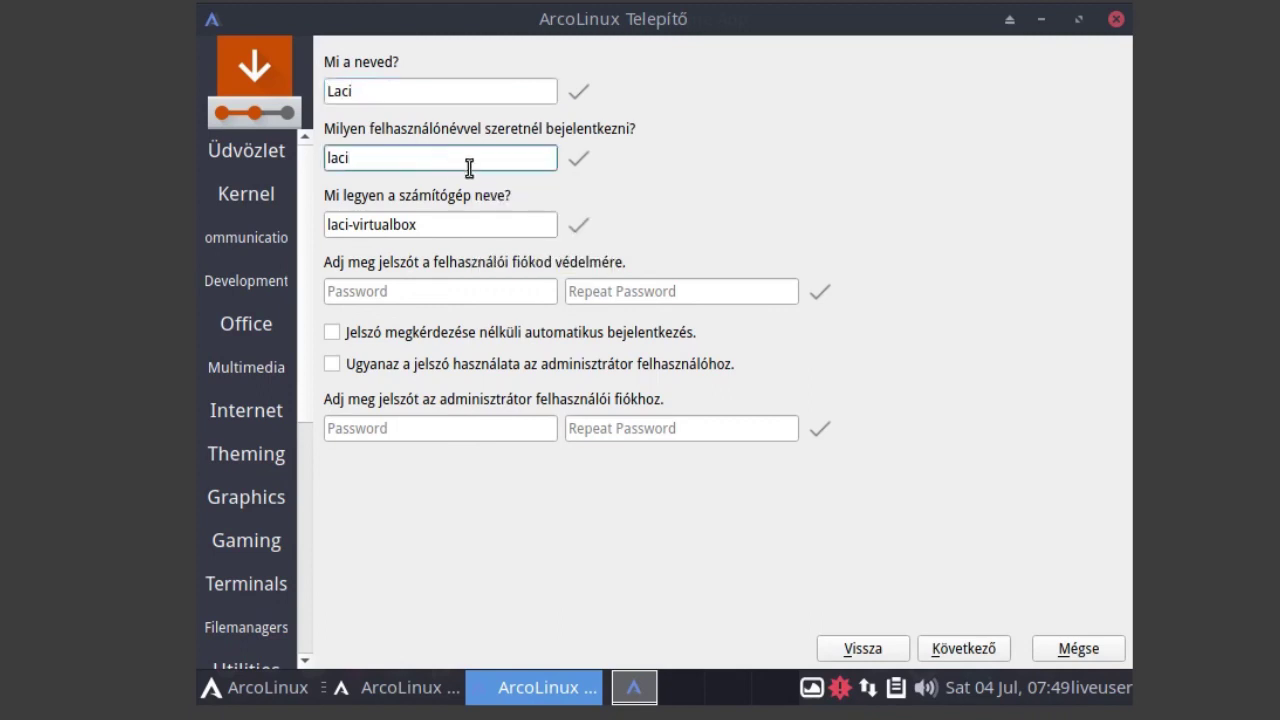
pyautogui.press('Home')
pyautogui.press('Delete')
pyautogui.write('L')
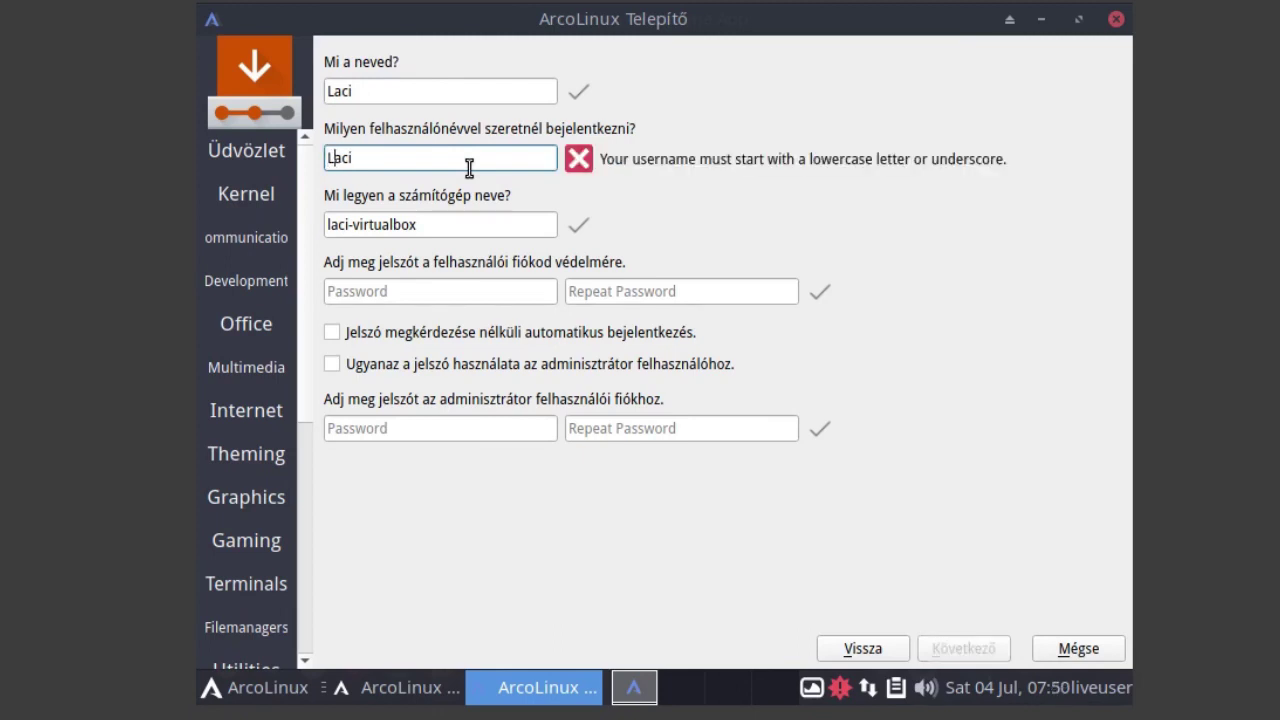
pyautogui.press('BackSpace')
pyautogui.write('l')
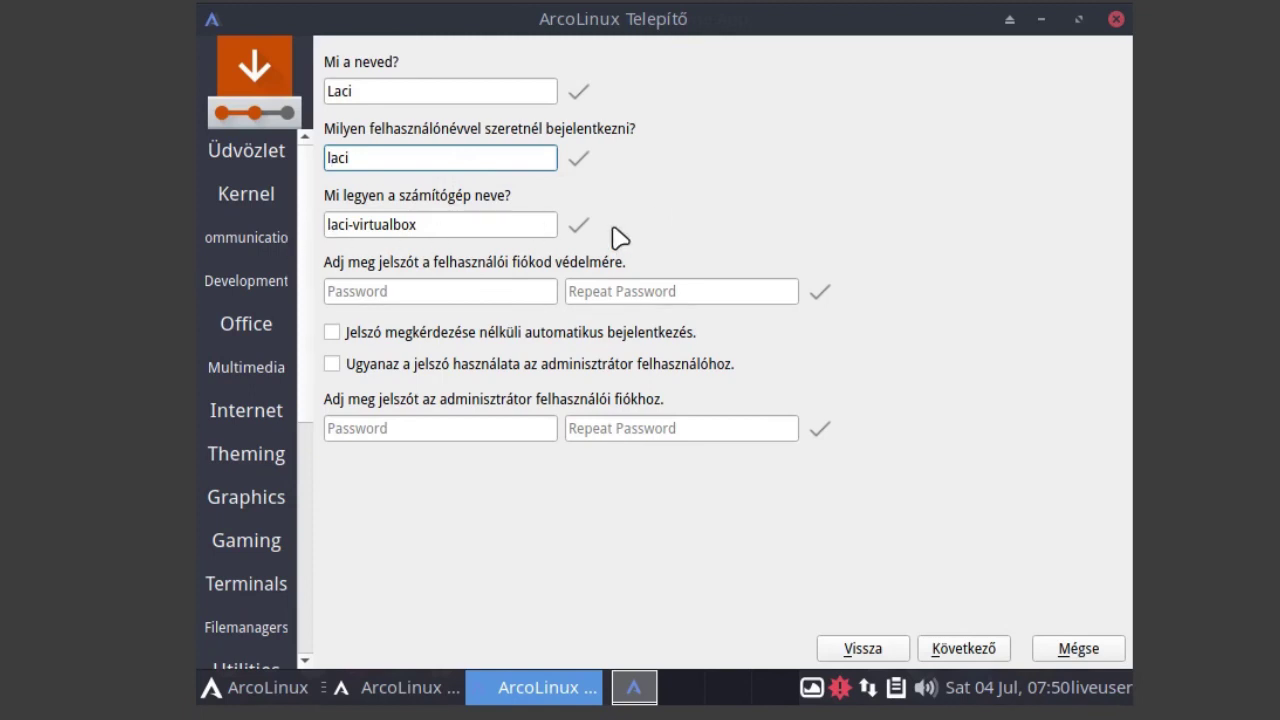
# - Enter and repeat the user account password, and enable using the same password for the administrator account
pyautogui.click(352, 292)
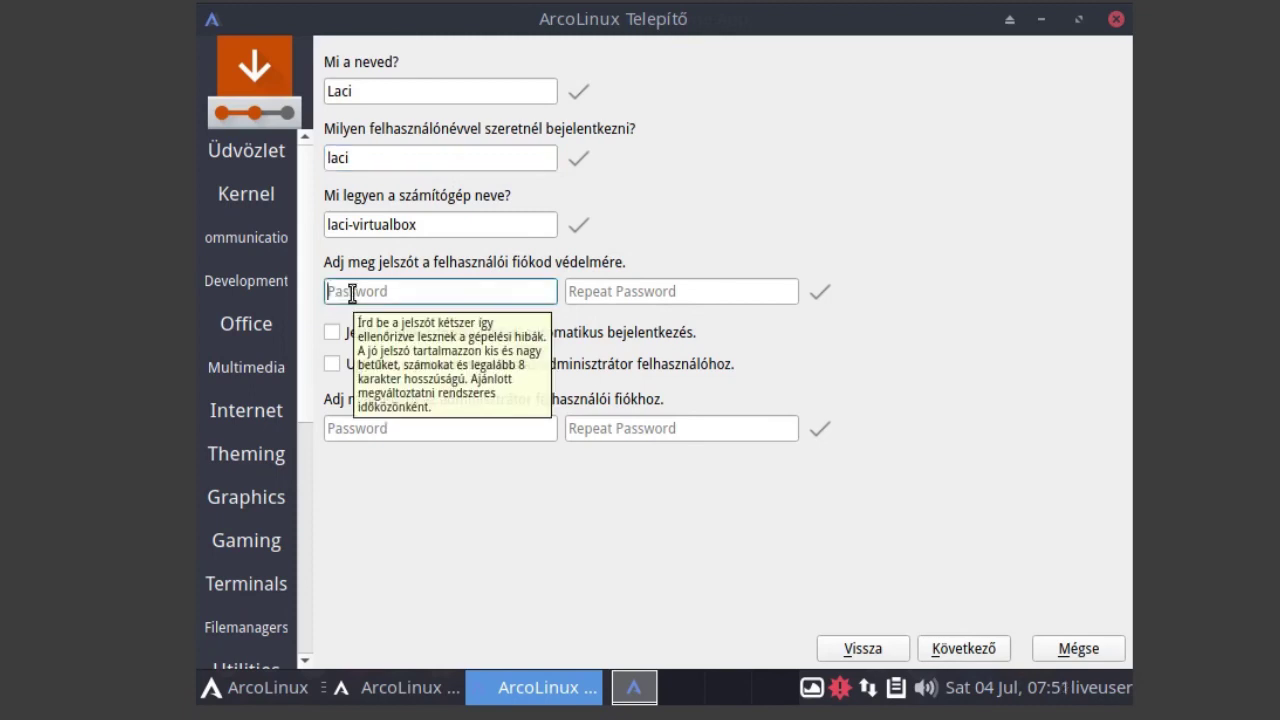
pyautogui.write('l')
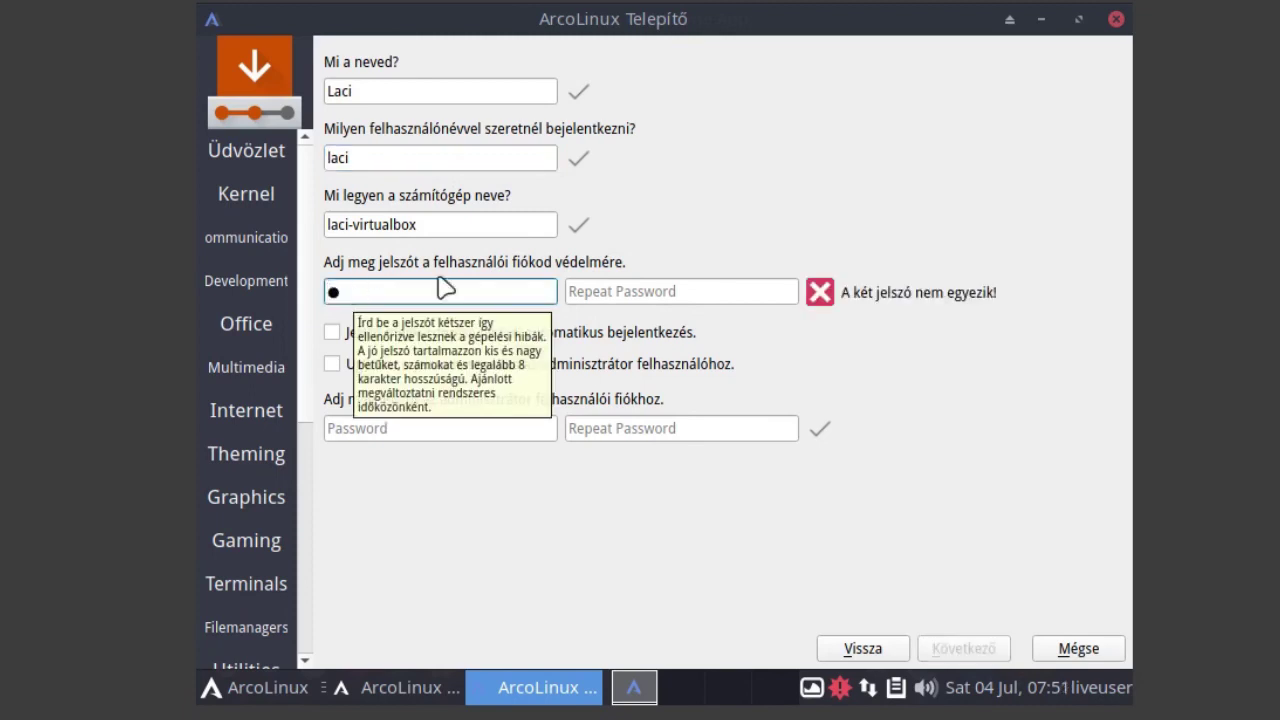
pyautogui.click(610, 289)
pyautogui.write('l')
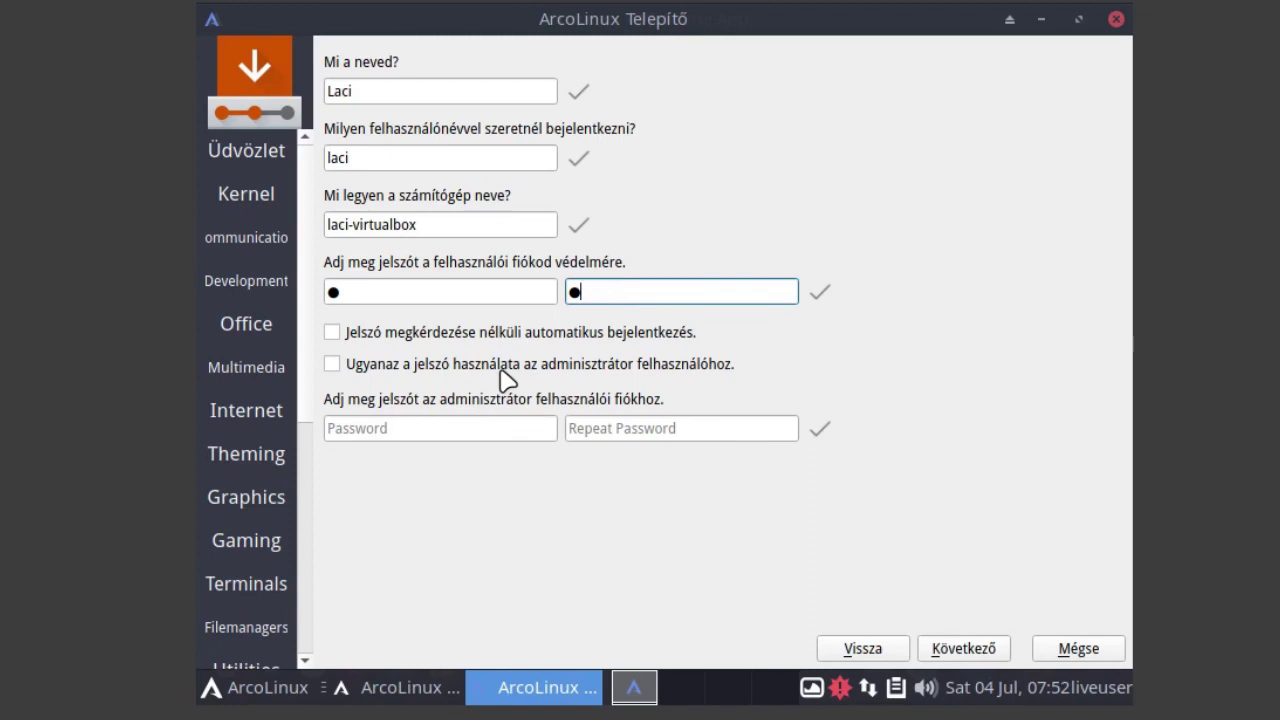
pyautogui.click(380, 368)
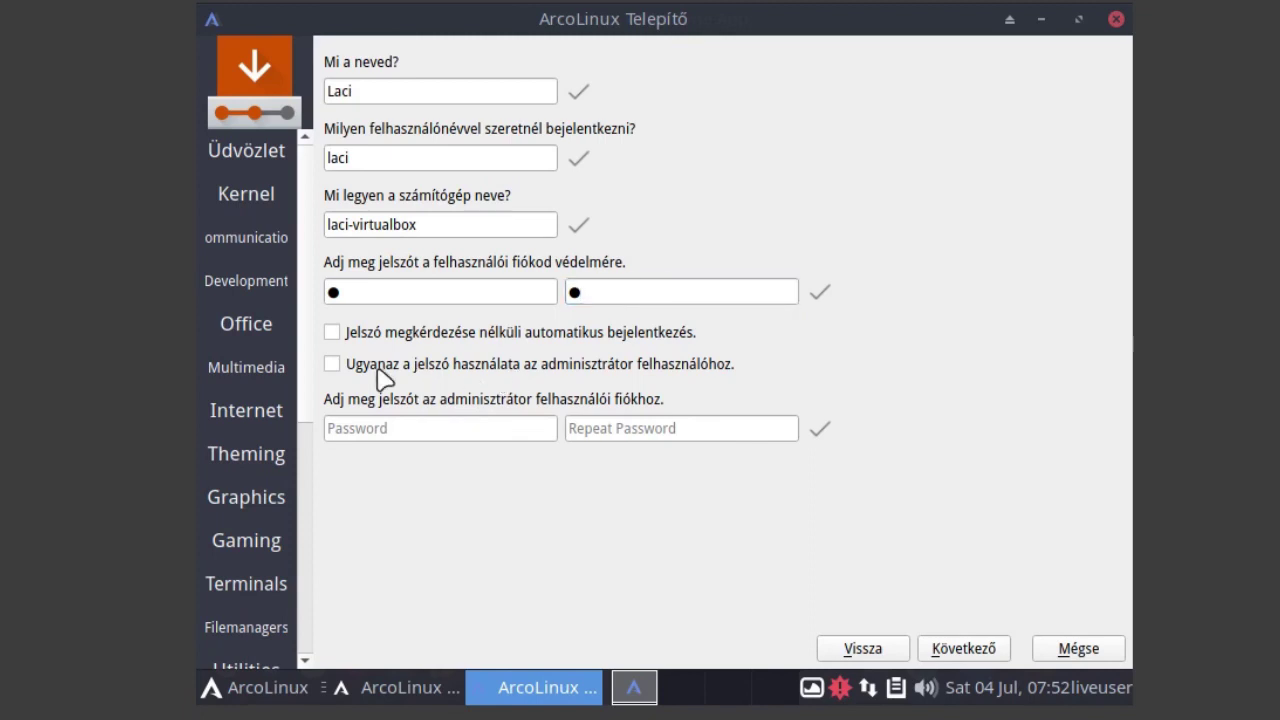
pyautogui.click(378, 368)
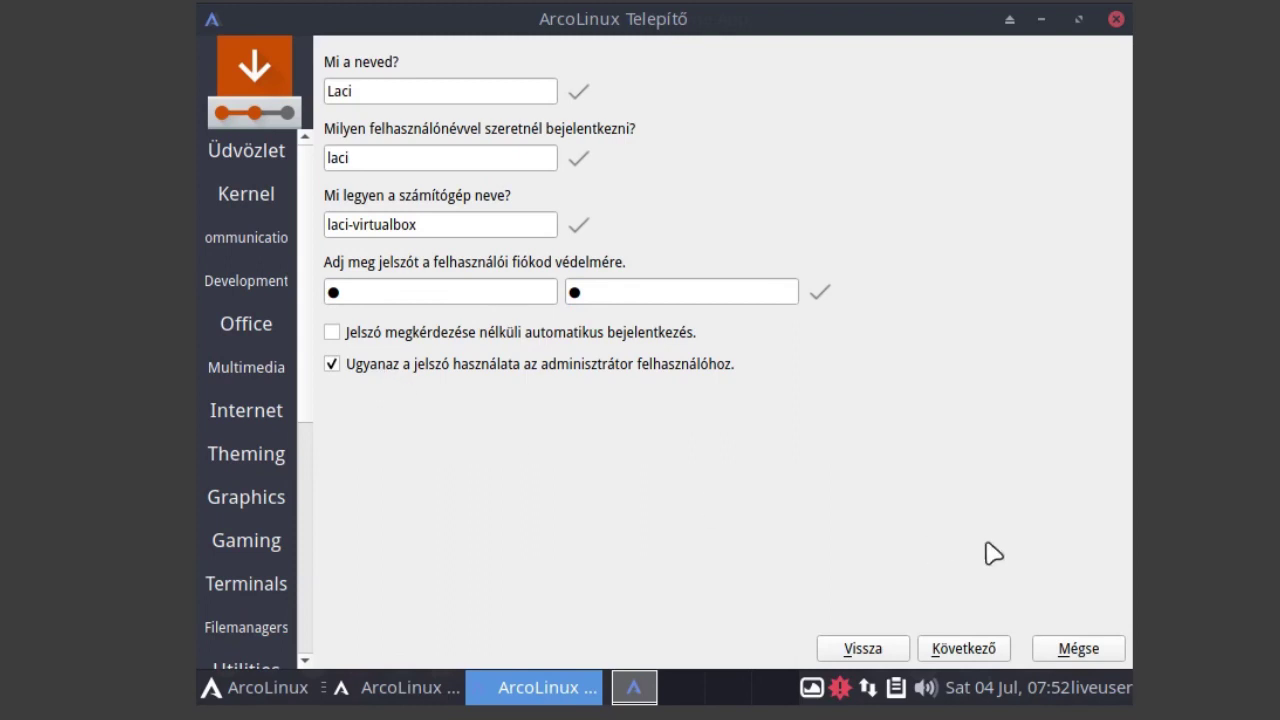
# - Continue to the installation summary, review the location, keyboard and partition settings, and start installing ArcoLinux
pyautogui.click(960, 652)
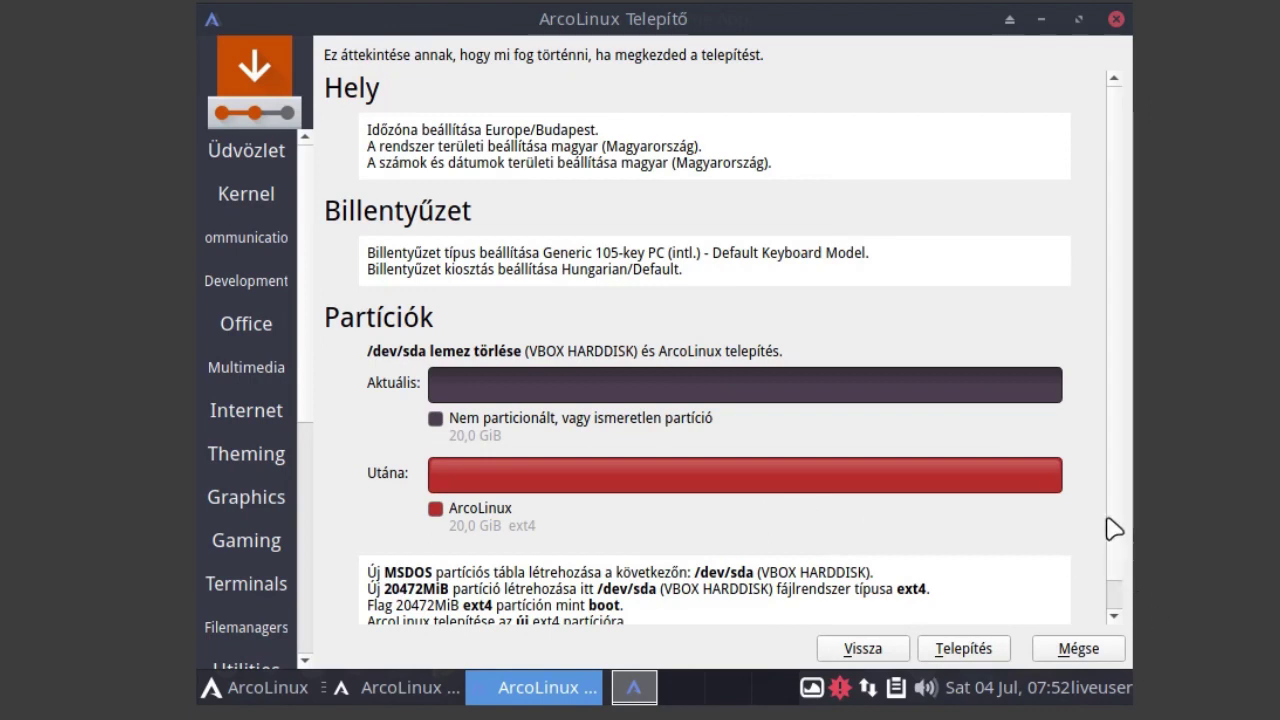
pyautogui.scroll(-1, 1113, 528)
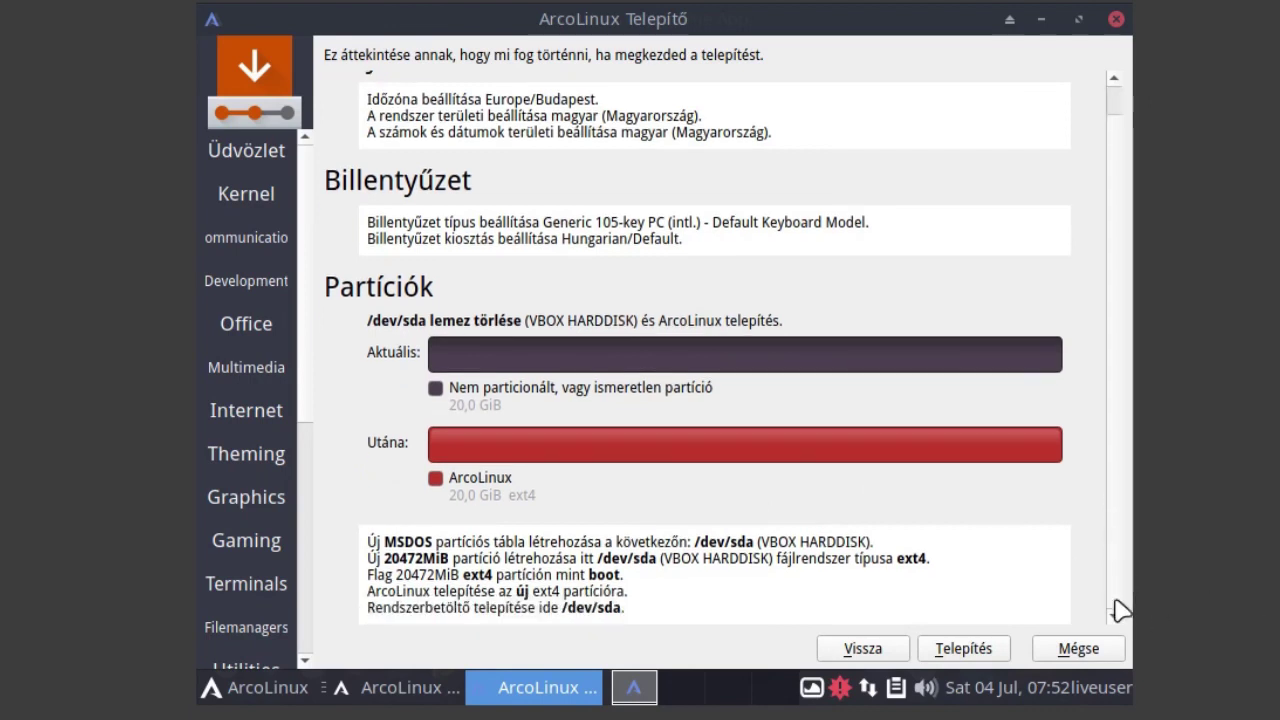
pyautogui.click(955, 650)
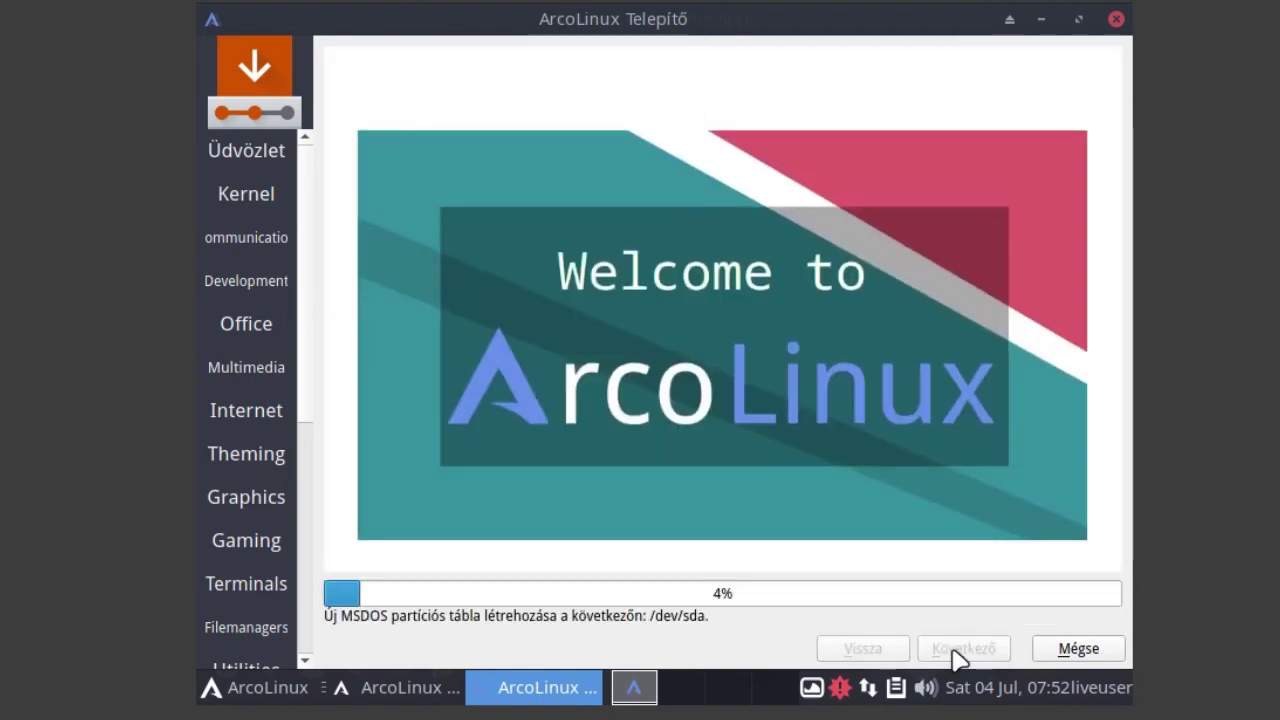